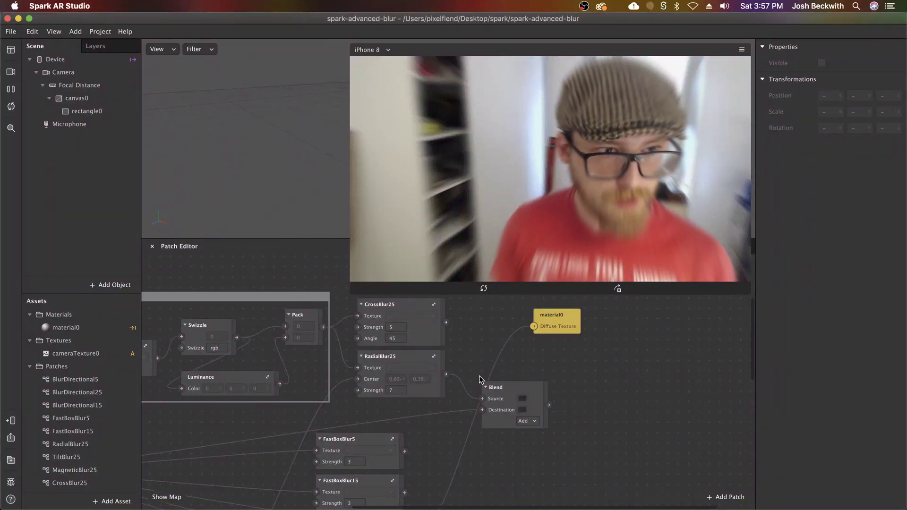
Step: Look through the blur patches in the project assets, selecting BlurDirectional5, and examine how the blur patches are laid out in the graph
scroll(441, 448, "down", 5)
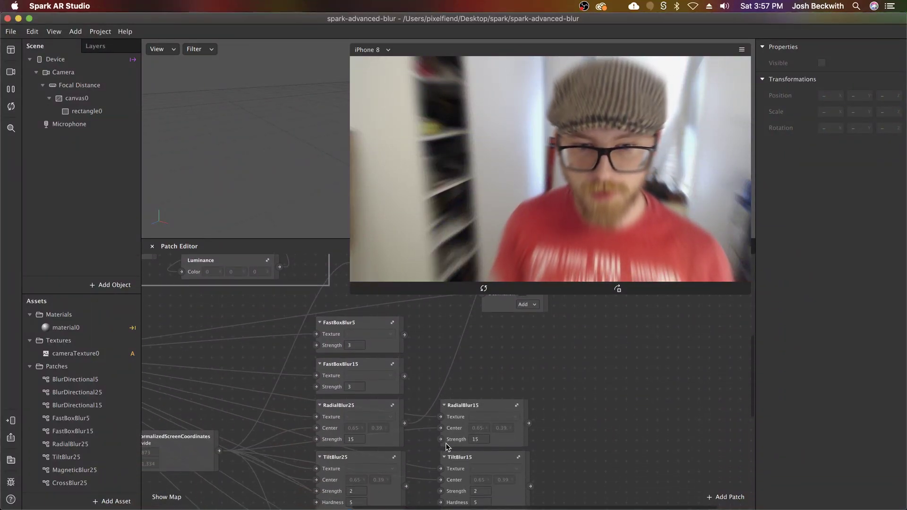
scroll(494, 397, "up", 4)
scroll(494, 397, "up", 1)
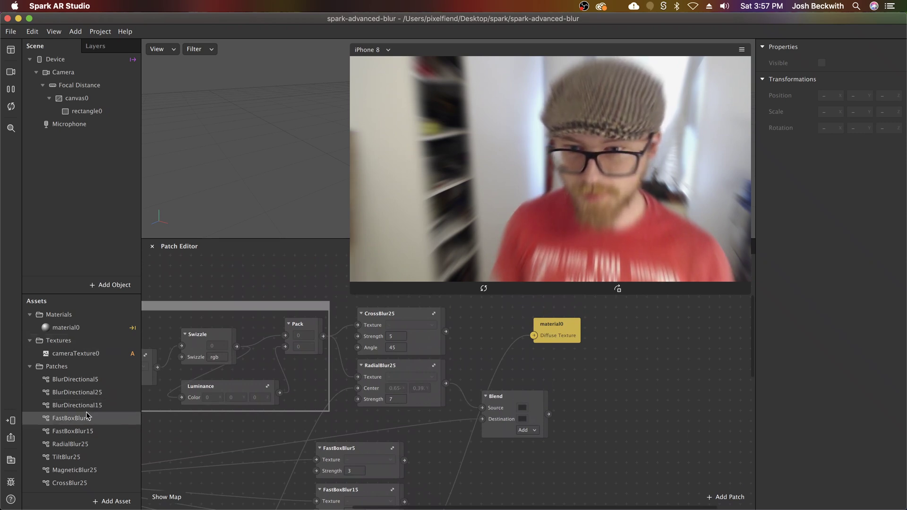
scroll(108, 425, "down", 1)
scroll(100, 434, "down", 3)
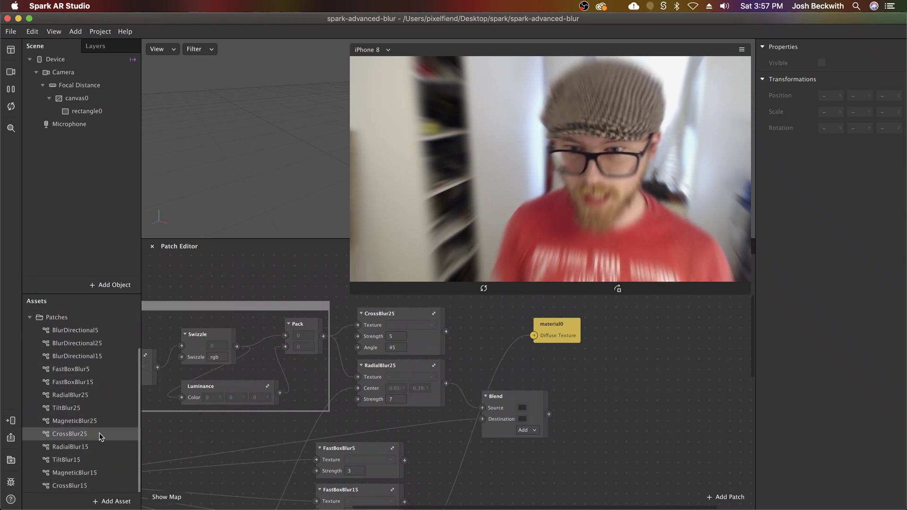
left_click(88, 330)
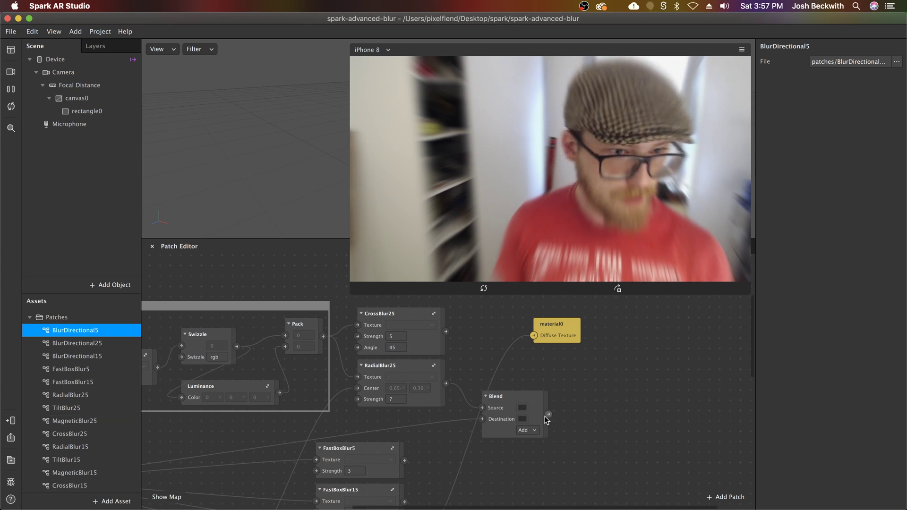
scroll(581, 405, "down", 3)
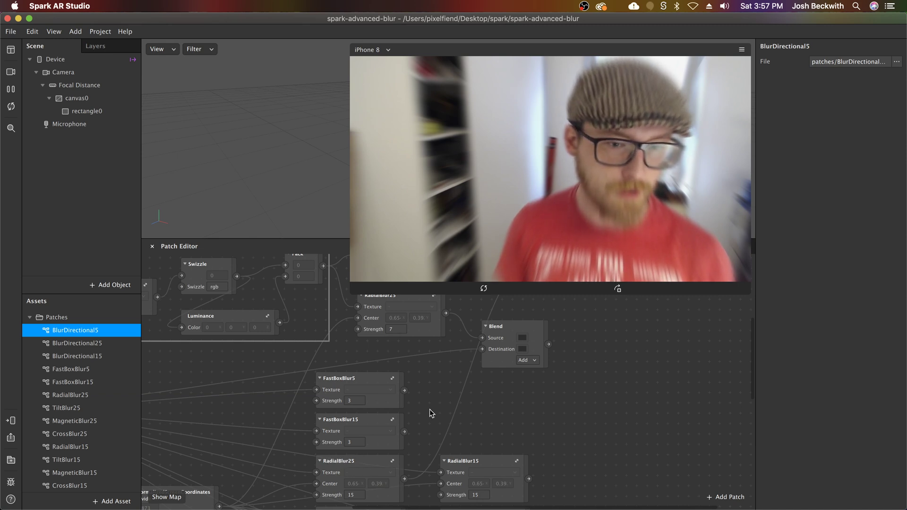
scroll(458, 404, "up", 5)
scroll(458, 405, "down", 5)
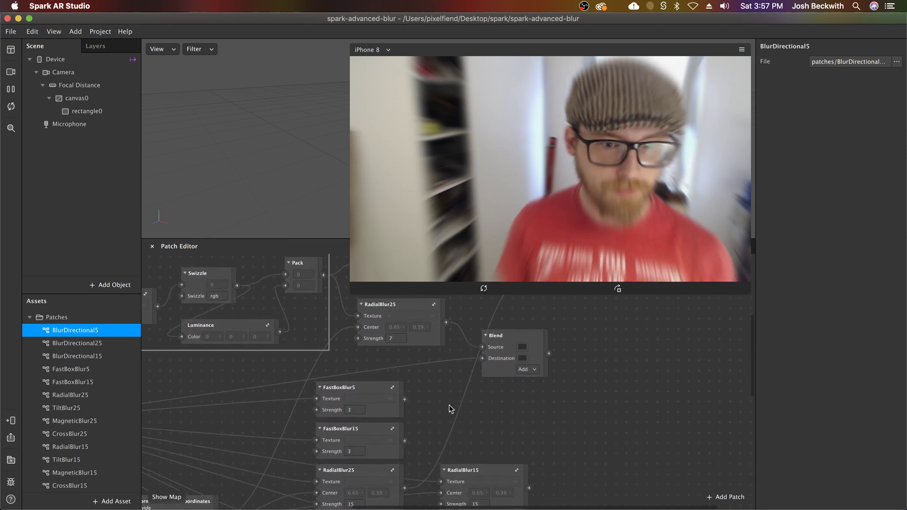
scroll(423, 455, "up", 2)
scroll(414, 458, "down", 6)
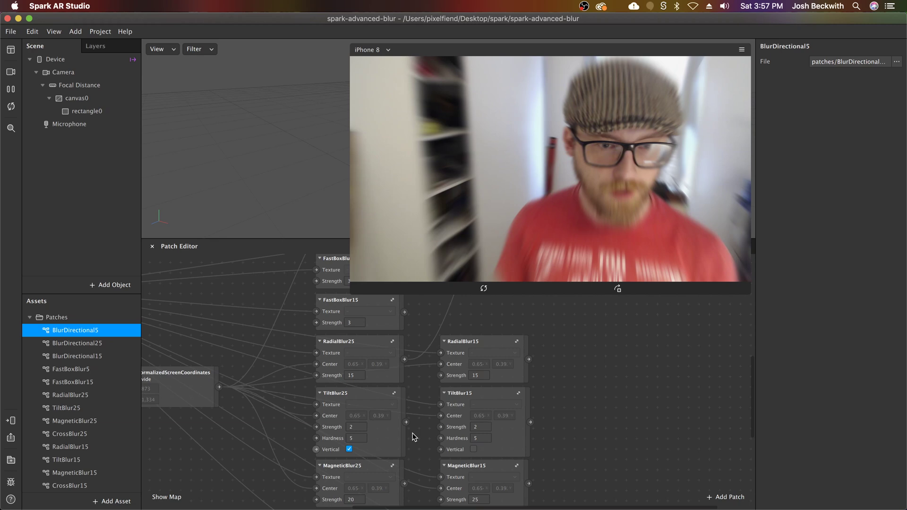
scroll(413, 436, "up", 5)
scroll(412, 436, "up", 4)
scroll(411, 435, "down", 2)
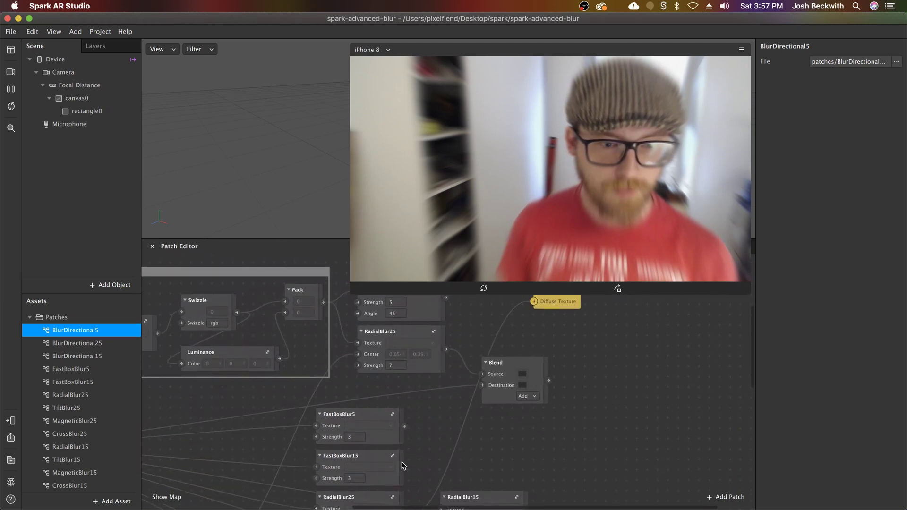
Step: Move the material0 patch beside the FastBoxBlur patches and connect the FastBoxBlur5 output to its Diffuse Texture
left_click_drag(533, 301, 574, 422)
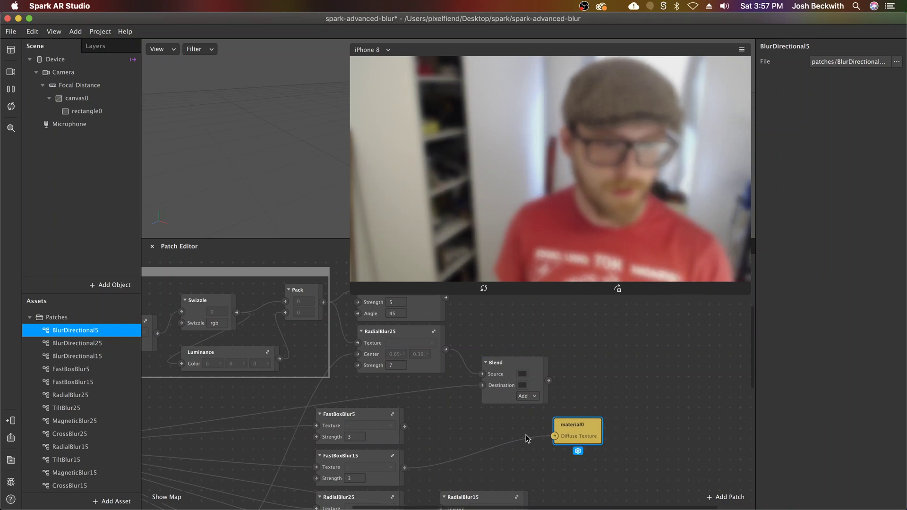
left_click_drag(404, 425, 523, 446)
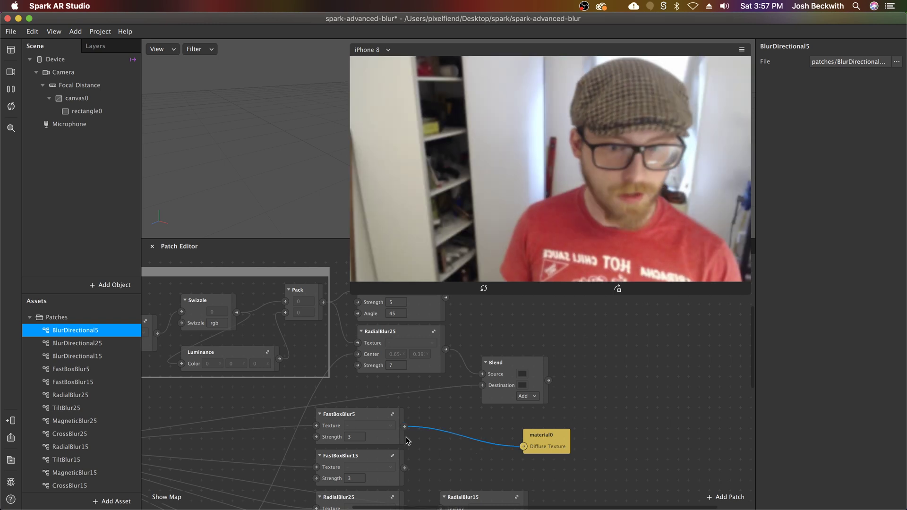
Step: Try FastBoxBlur5 strengths of 5, 6 and 7, and finally set the strength to 4
left_click(348, 416)
left_click(353, 437)
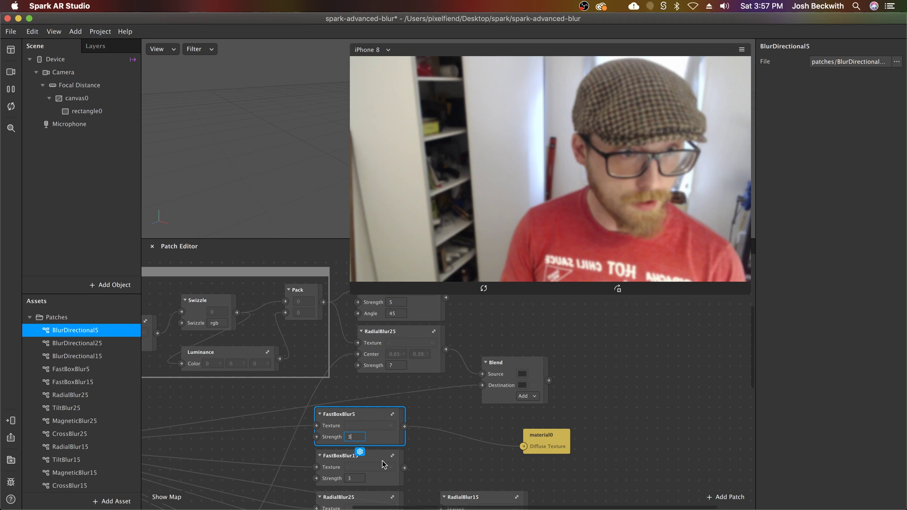
key("BackSpace")
type("5")
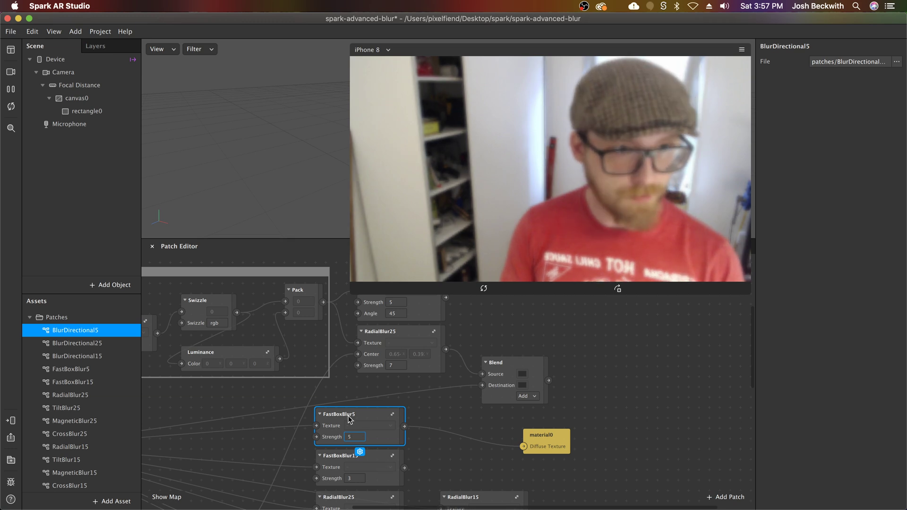
key("BackSpace")
type("6")
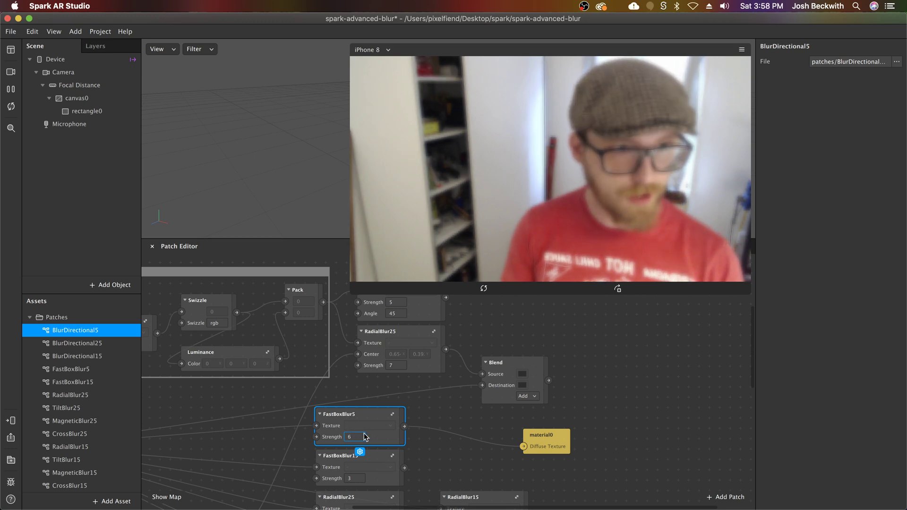
key("BackSpace")
type("7")
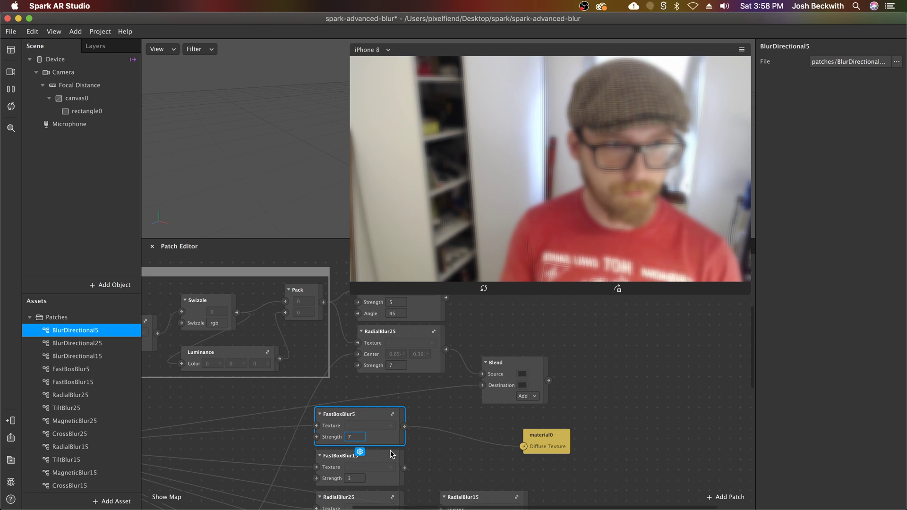
key("BackSpace")
type("4")
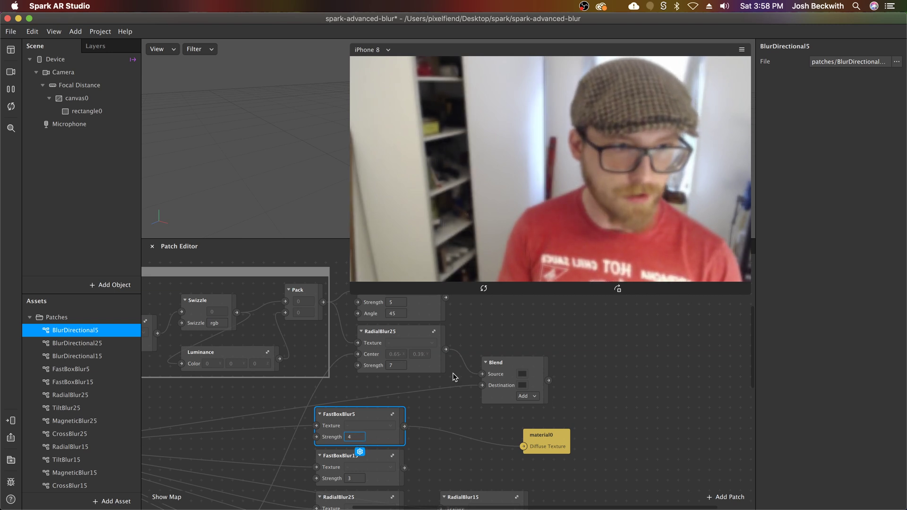
Step: Connect the RadialBlur25 patch below FastBoxBlur15 to material0's Diffuse Texture and shift the blur centre in the preview
scroll(425, 425, "down", 5)
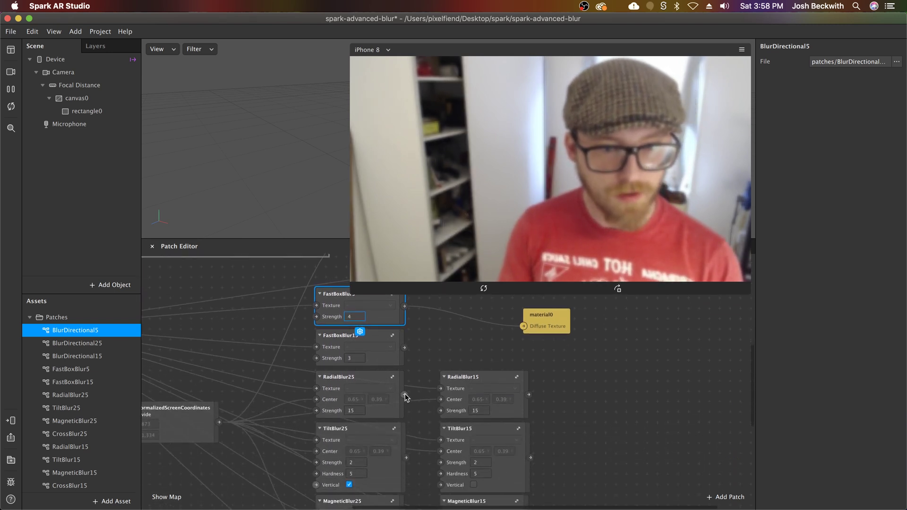
left_click_drag(405, 396, 524, 326)
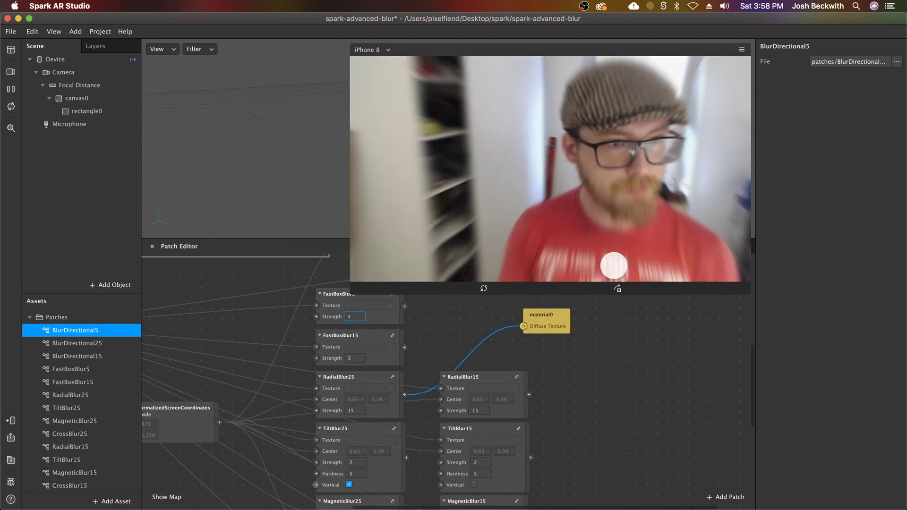
left_click_drag(612, 151, 608, 172)
scroll(445, 376, "down", 2)
scroll(445, 378, "up", 1)
scroll(445, 378, "down", 2)
scroll(528, 358, "up", 3)
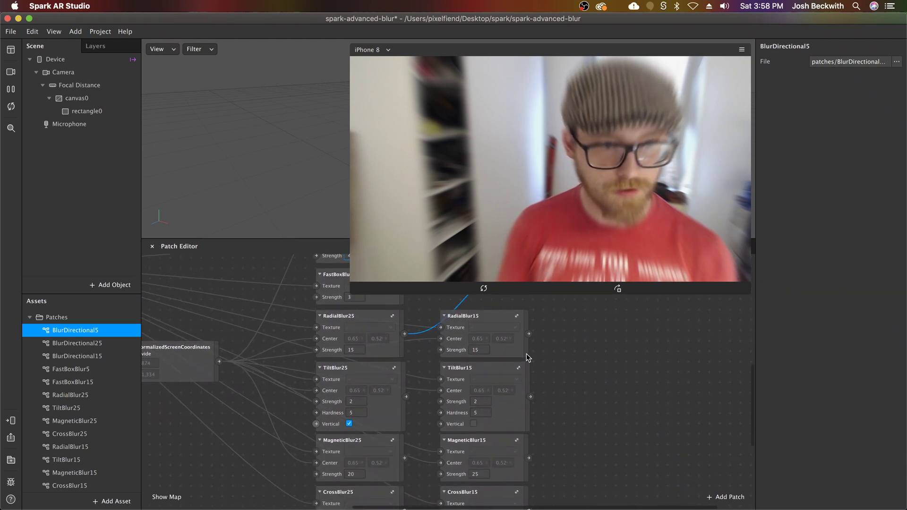
Step: Move material0 beside TiltBlur15, connect the TiltBlur25 output to its Diffuse Texture, and shift the blur centre in the preview
left_click_drag(542, 313, 584, 416)
left_click_drag(409, 447, 441, 444)
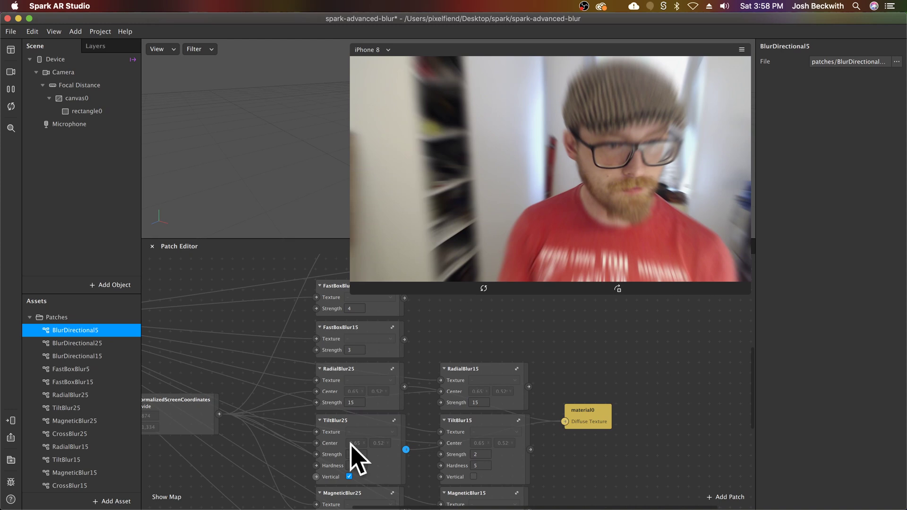
left_click_drag(579, 165, 551, 244)
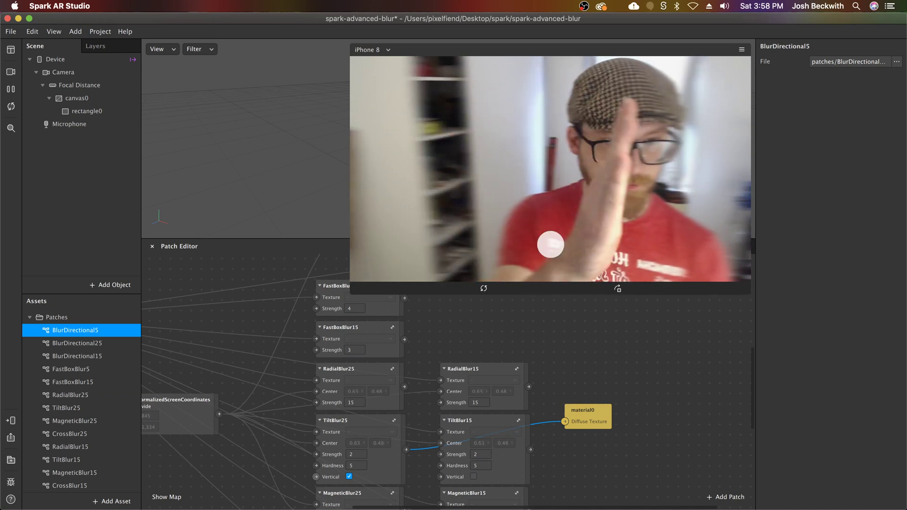
Step: Turn off TiltBlur25's Vertical option and set its strength to 6, testing the tilt blur by moving its centre in the preview
left_click(349, 477)
left_click_drag(463, 282, 558, 196)
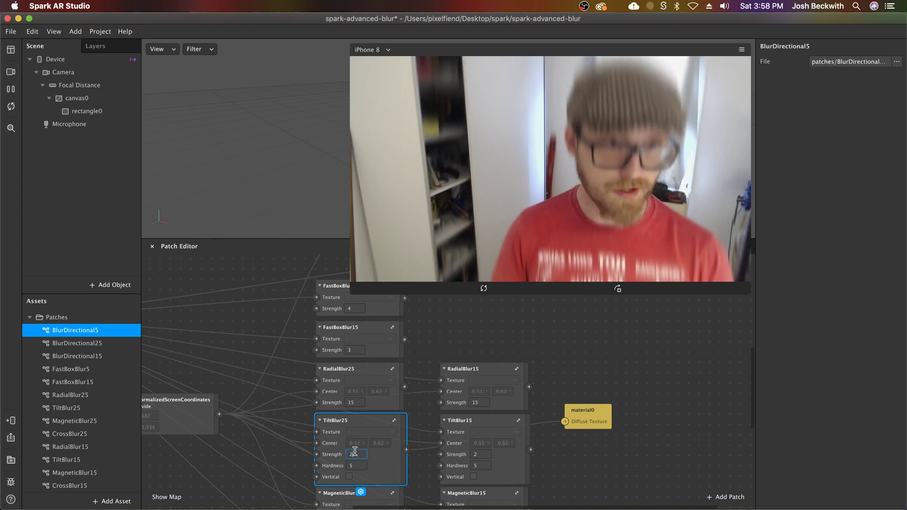
key("BackSpace")
type("6")
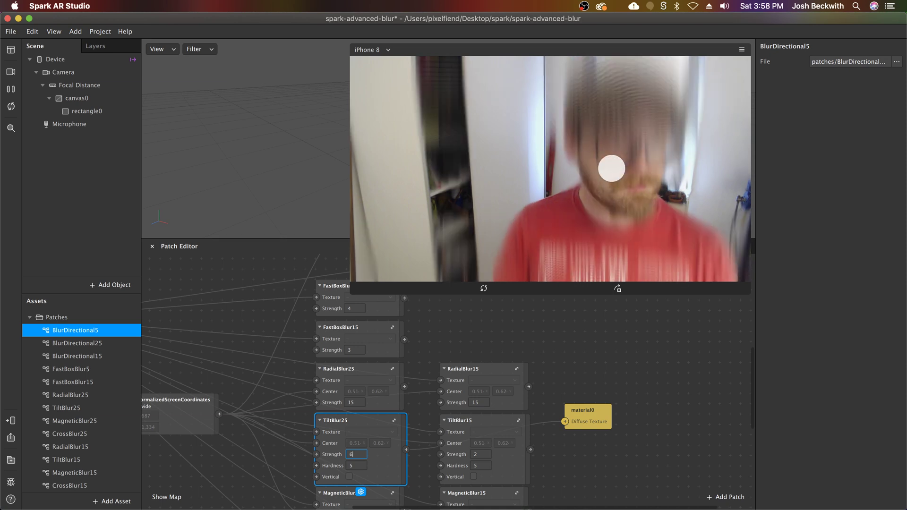
mouse_move(609, 170)
left_mouse_down()
mouse_move(607, 136)
mouse_move(605, 164)
left_mouse_up()
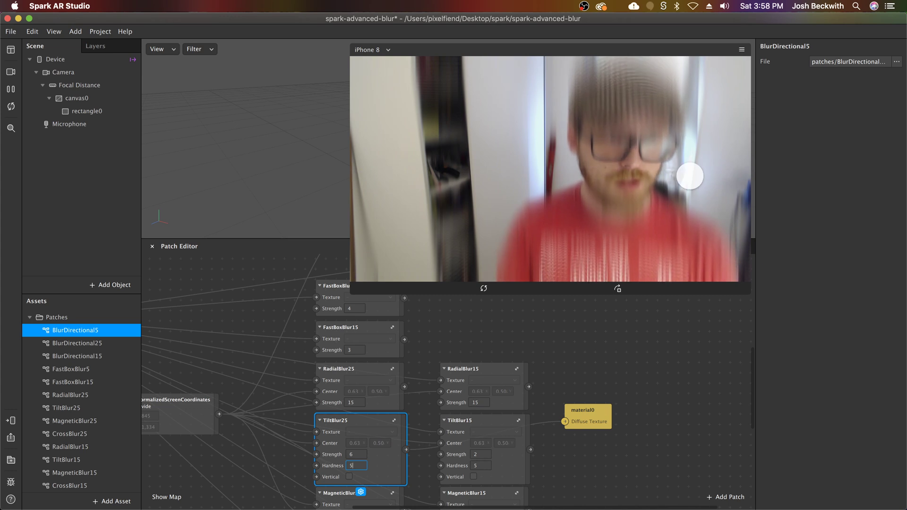
Step: Try TiltBlur25 hardness values of 9 and 12, set it to 2, and test the blur centre in the preview
key("BackSpace")
type("9")
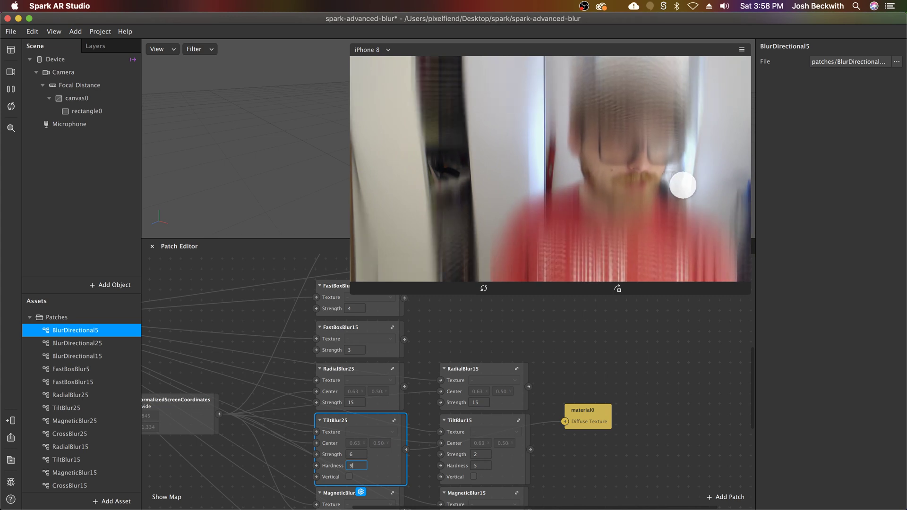
key("BackSpace")
type("12")
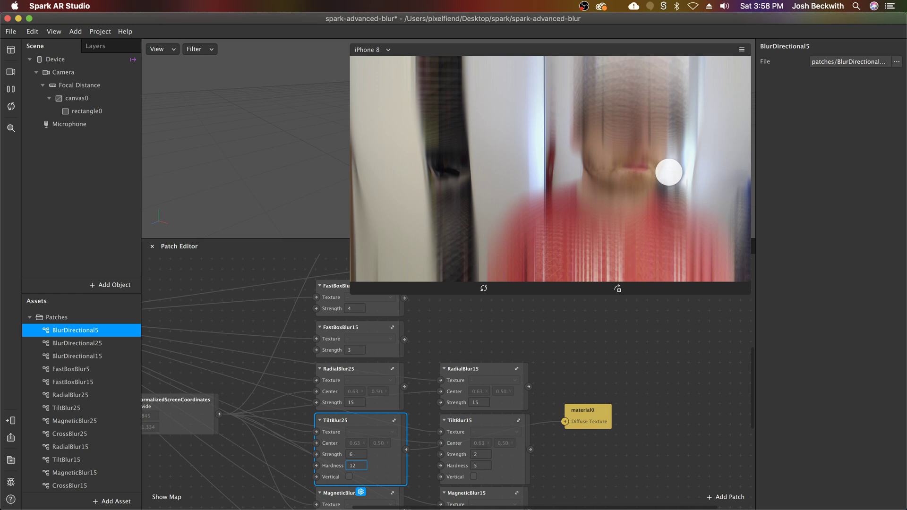
left_click_drag(667, 171, 638, 166)
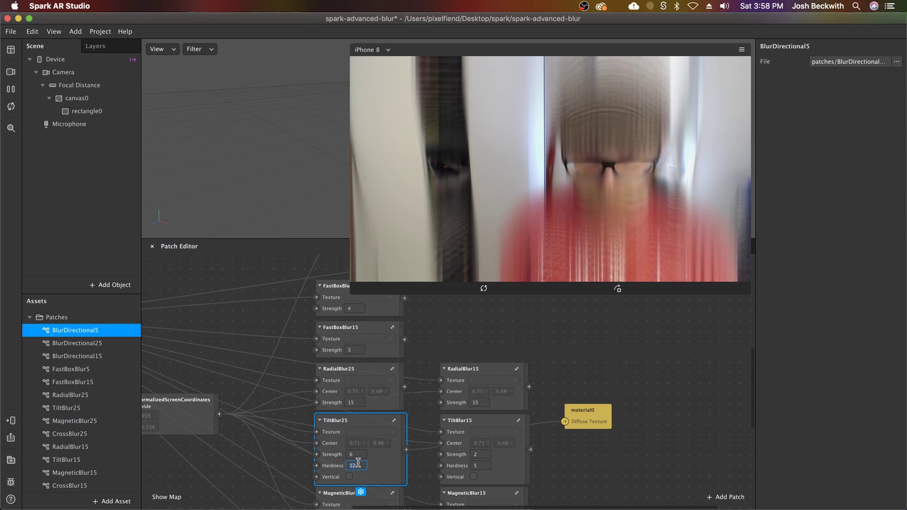
mouse_move(633, 197)
left_mouse_down()
mouse_move(640, 231)
mouse_move(634, 100)
mouse_move(622, 207)
left_mouse_up()
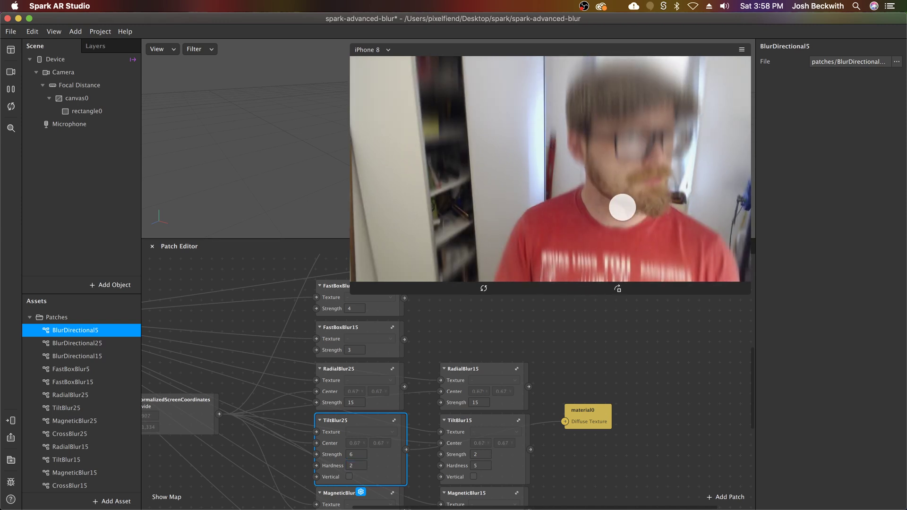
Step: Connect the MagneticBlur25 output to material0's Diffuse Texture and test the blur centre at several points across the preview
scroll(429, 433, "down", 5)
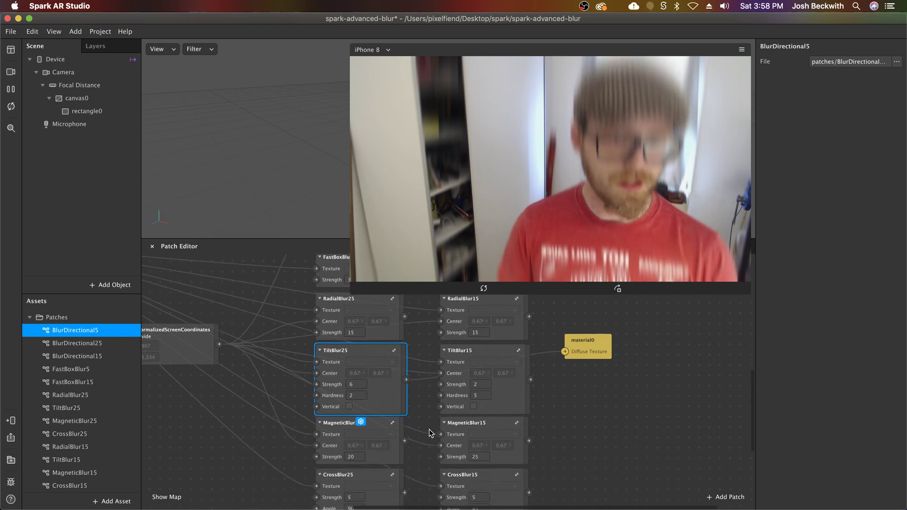
left_click_drag(404, 441, 565, 352)
left_click_drag(646, 160, 402, 241)
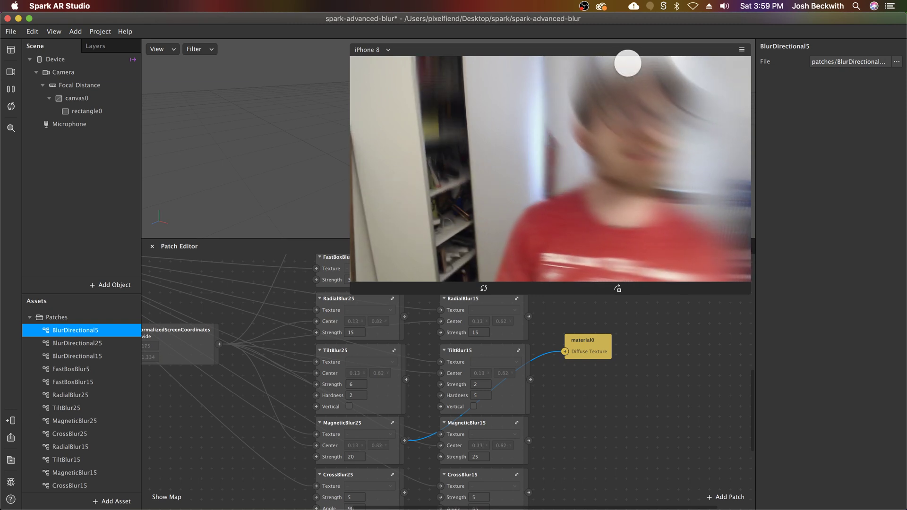
left_click_drag(666, 192, 730, 141)
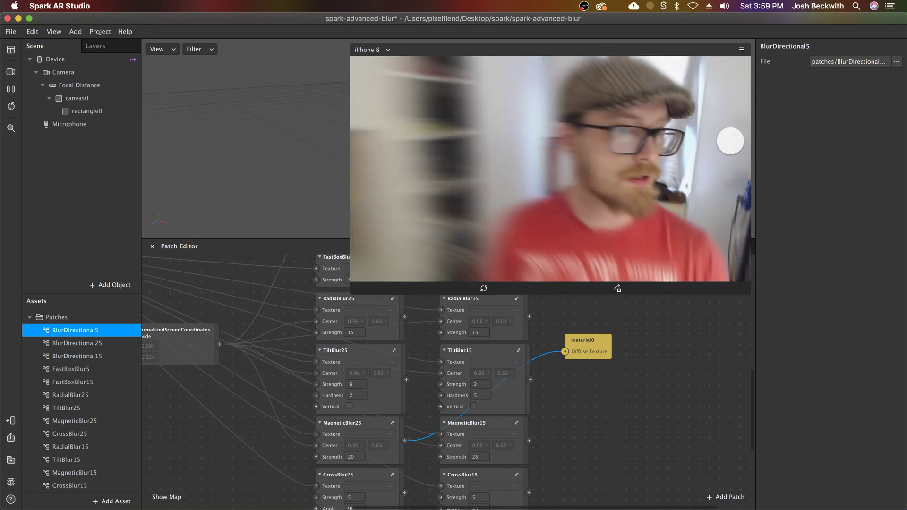
left_click(434, 108)
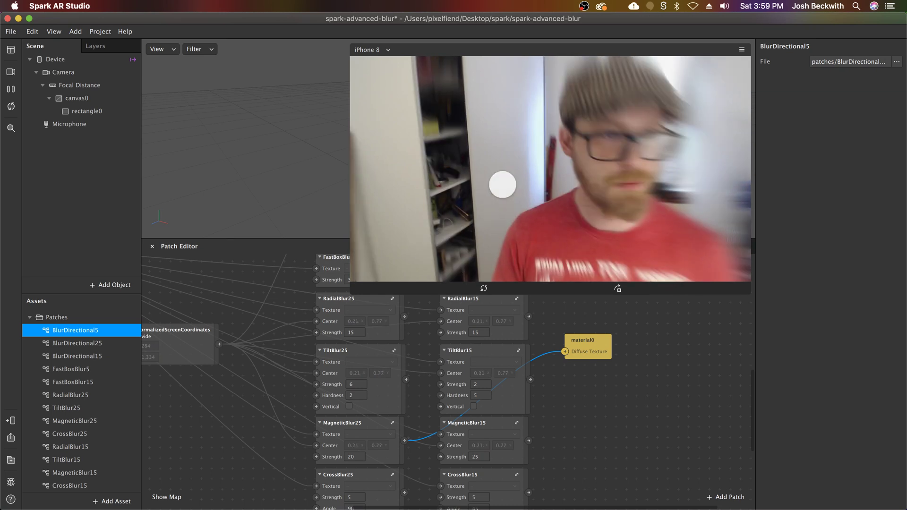
left_click(735, 73)
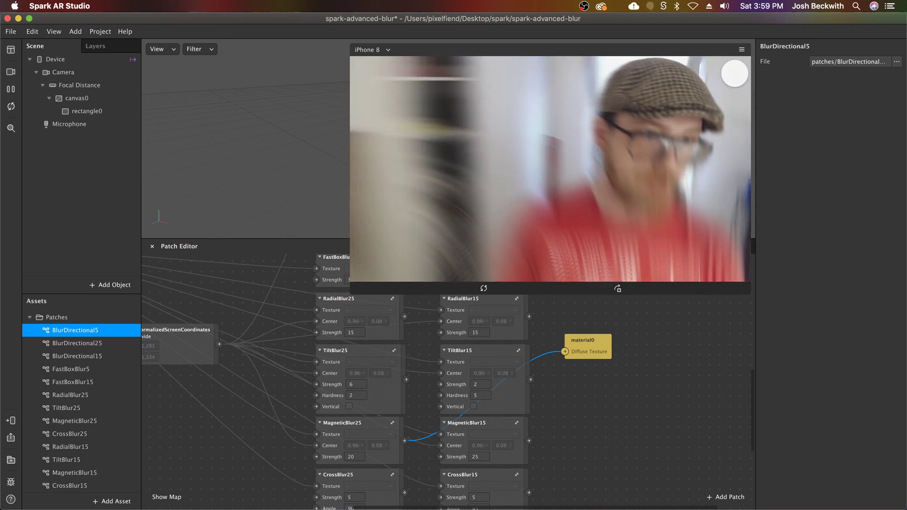
left_click(606, 180)
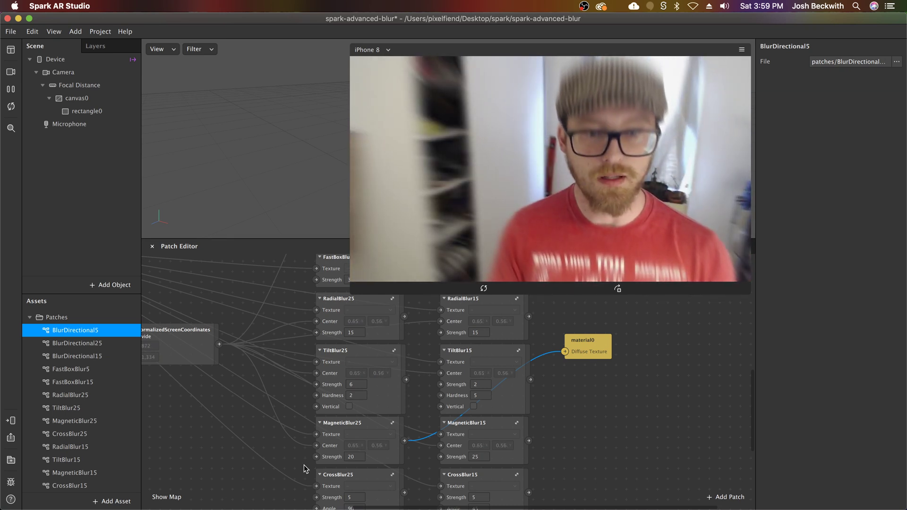
Step: Connect the RadialBlur25 output to material0's Diffuse Texture
scroll(327, 481, "up", 3)
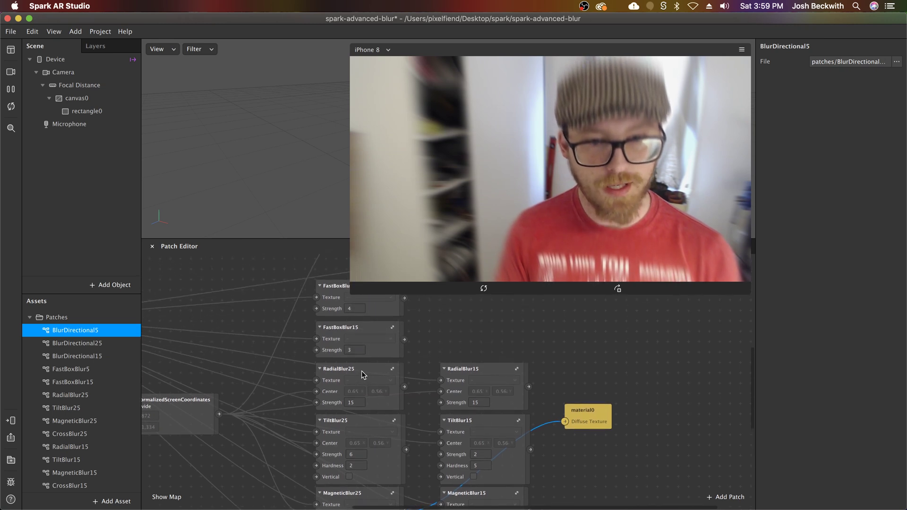
left_click(363, 374)
left_click_drag(407, 388, 613, 435)
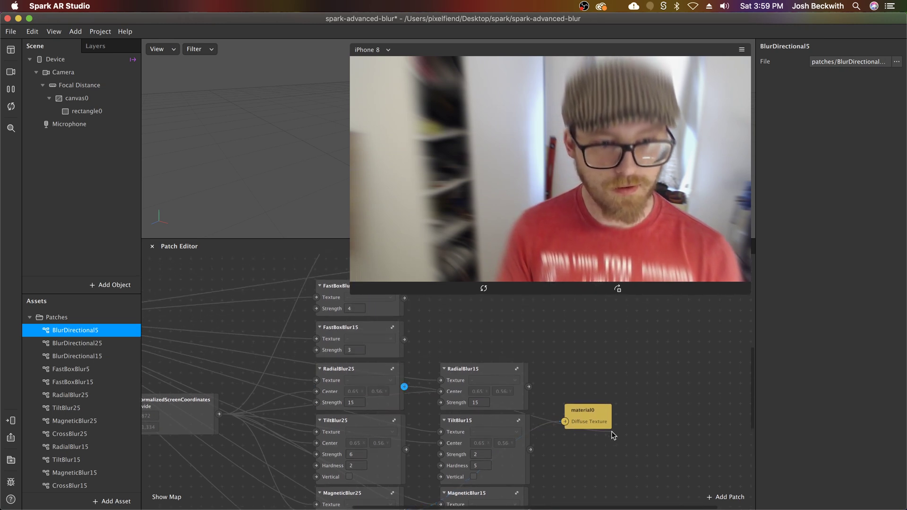
left_click_drag(562, 421, 562, 422)
Step: Try RadialBlur25 with a strength of 150, and set the strength back to 15
left_click(354, 403)
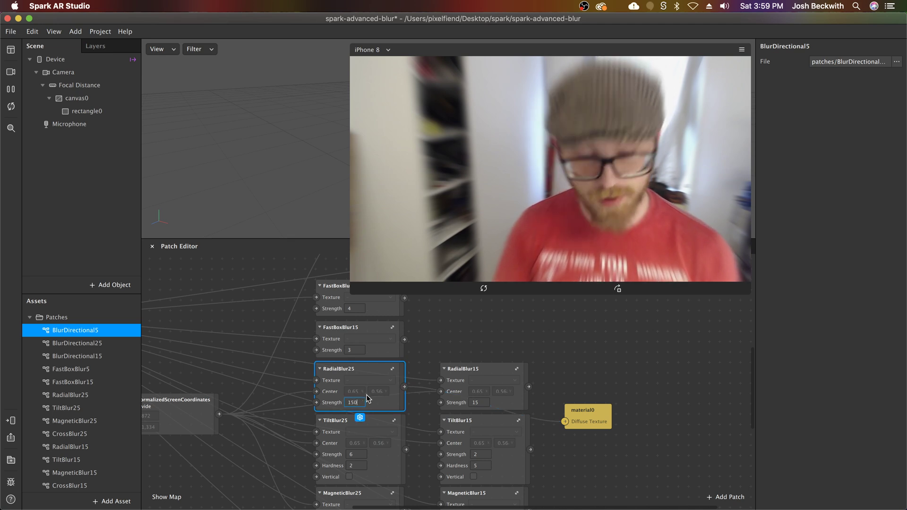
type("0")
key("Return")
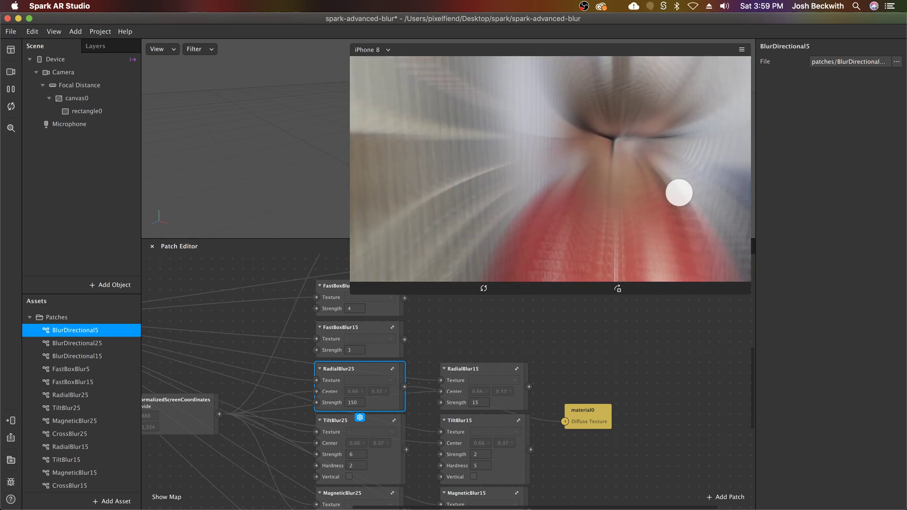
left_click(356, 401)
type("1")
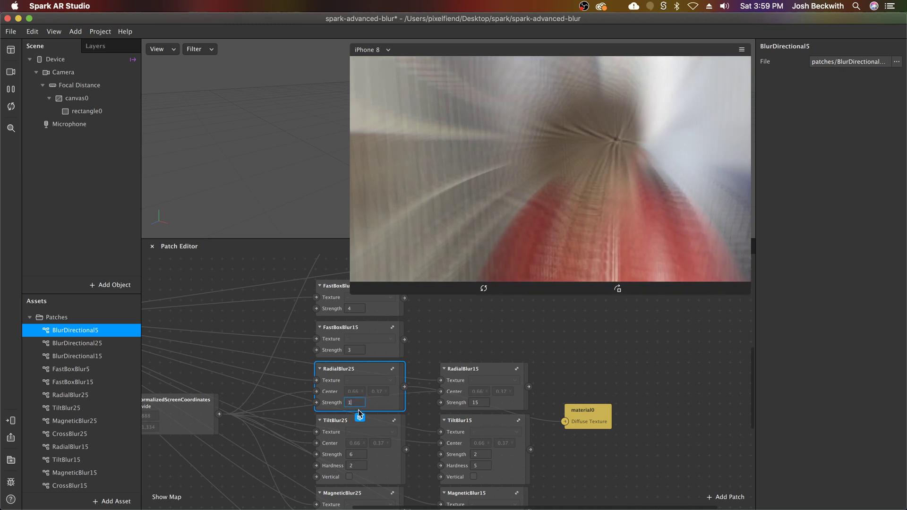
type("5")
key("Return")
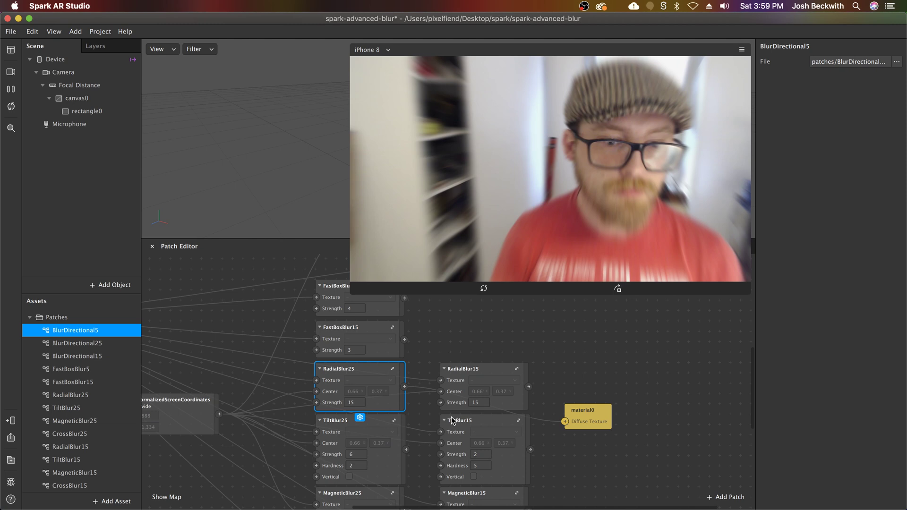
Step: Move material0 beside MagneticBlur15 and connect the CrossBlur25 output to its Diffuse Texture
scroll(542, 486, "down", 5)
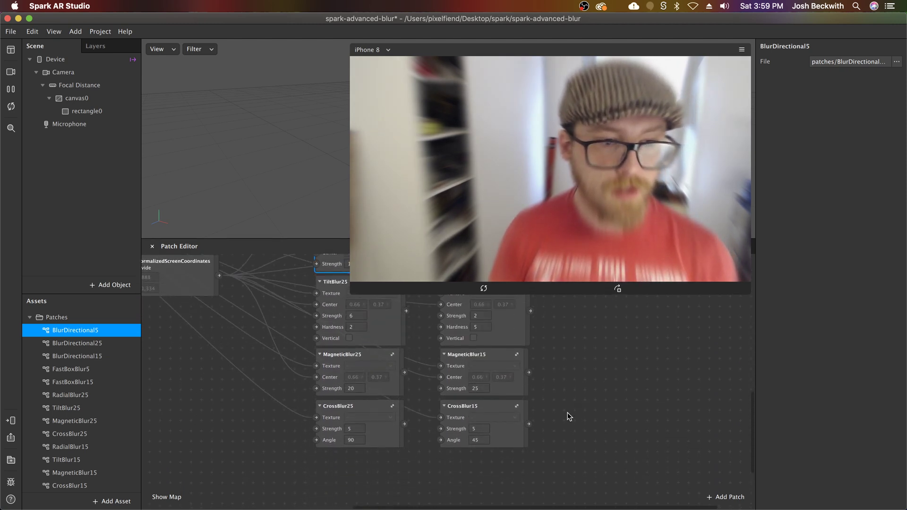
scroll(569, 417, "up", 3)
left_click_drag(588, 356, 579, 440)
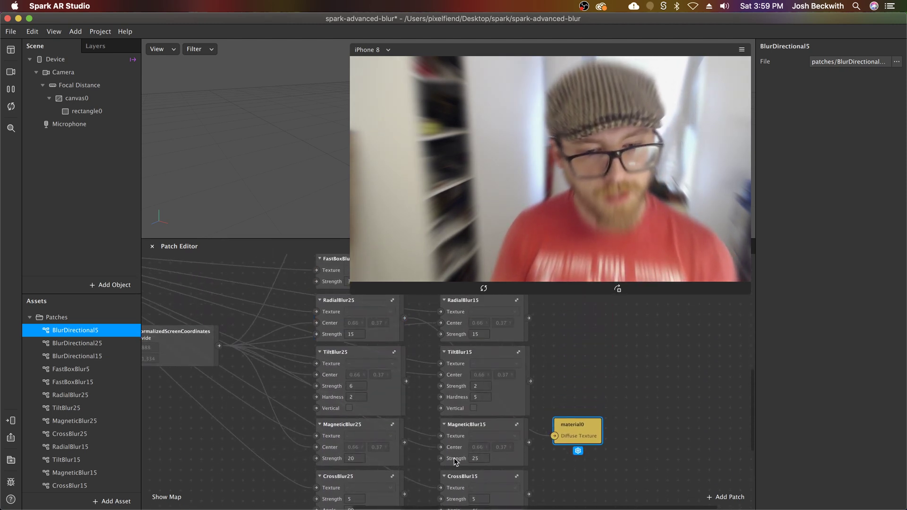
left_click_drag(404, 493, 516, 460)
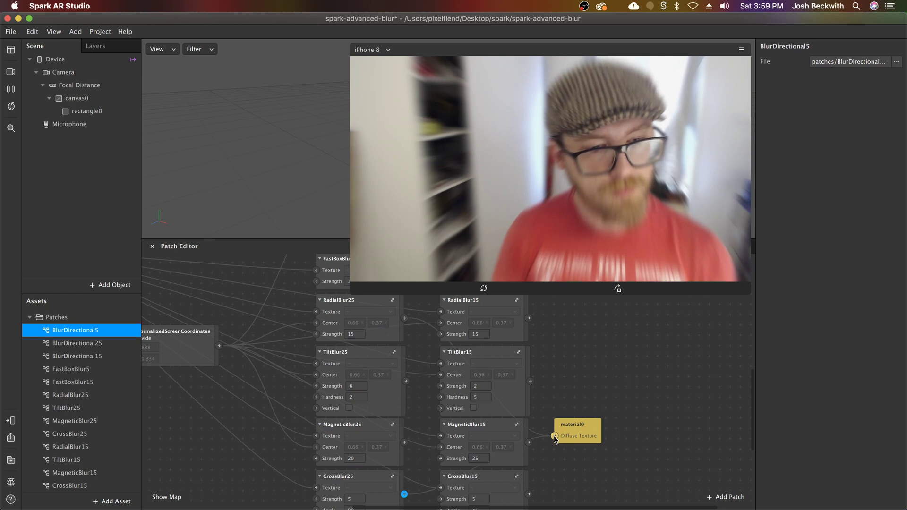
left_click(555, 435)
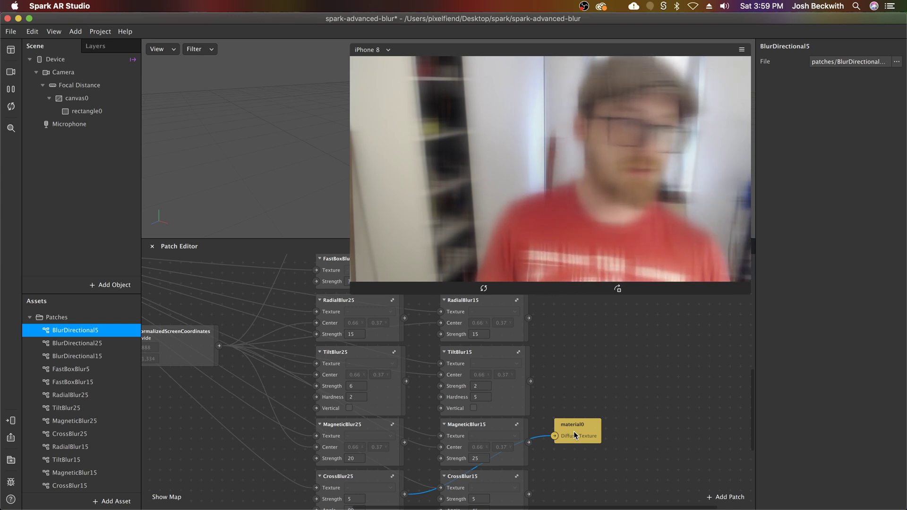
Step: Set the angle of the connected CrossBlur25 patch to 45
scroll(362, 466, "down", 3)
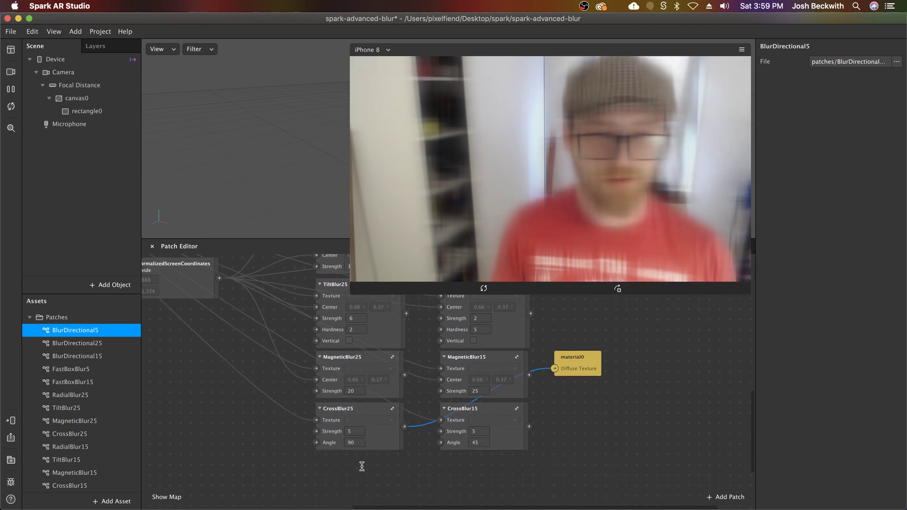
left_click(352, 440)
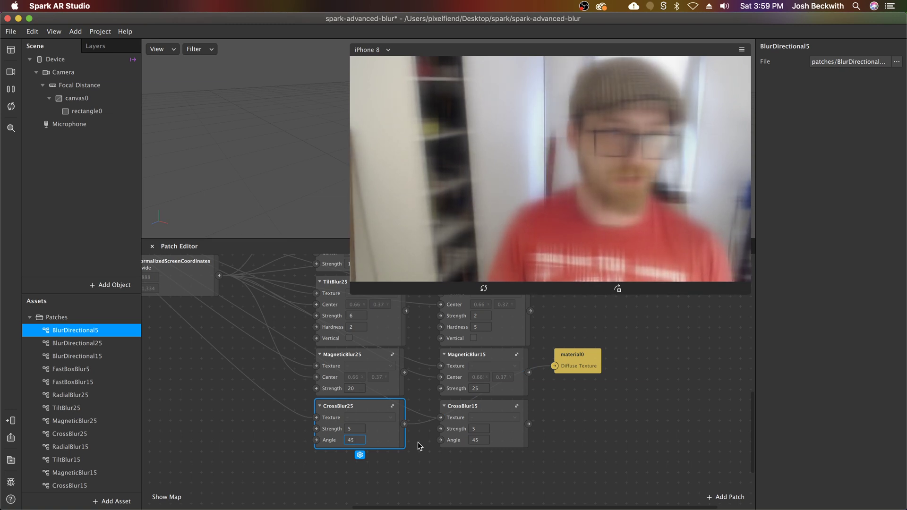
type("45")
key("Return")
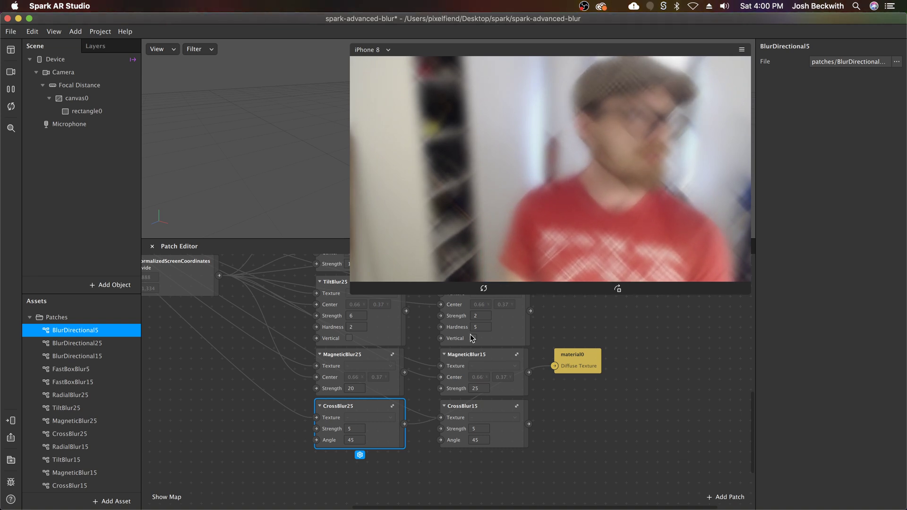
Step: Review the 15 and 25 versions of the blur patches in the assets and the patch graph
scroll(505, 347, "up", 10)
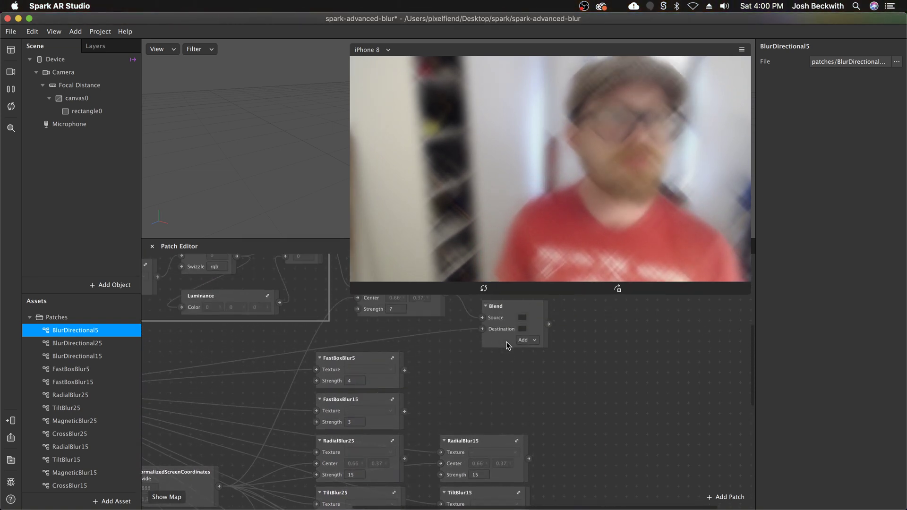
scroll(506, 346, "down", 10)
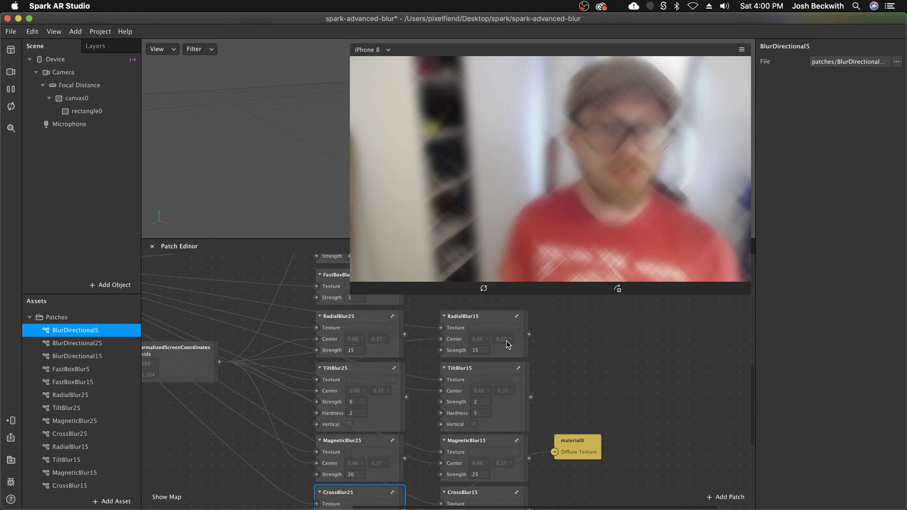
left_click(90, 344)
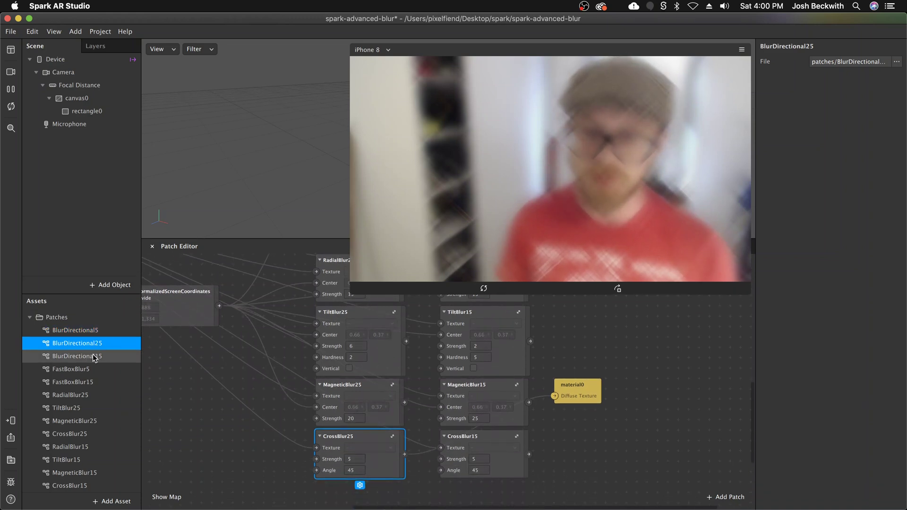
left_click(93, 358)
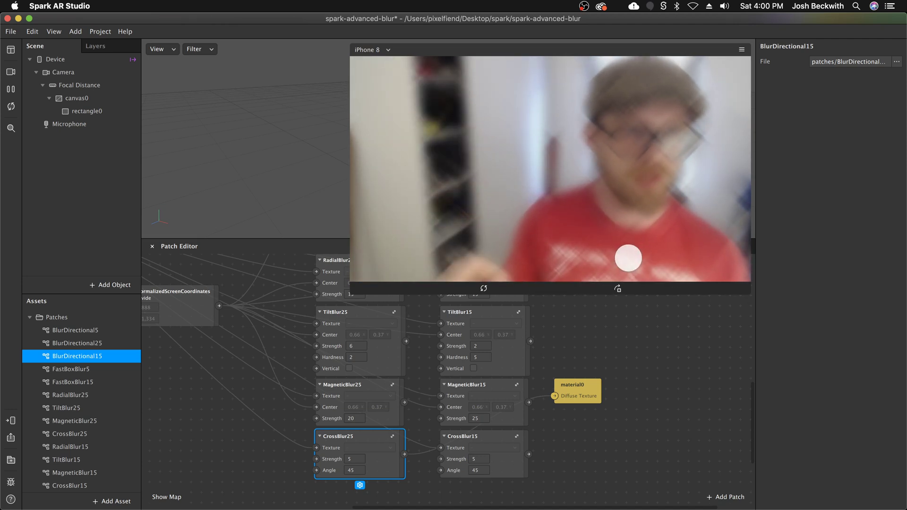
left_click(473, 312)
scroll(489, 378, "up", 5)
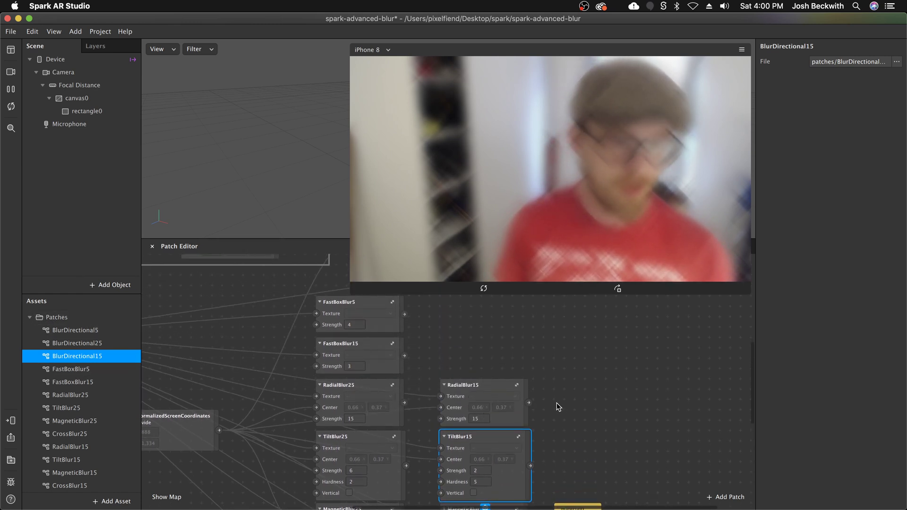
scroll(556, 421, "down", 5)
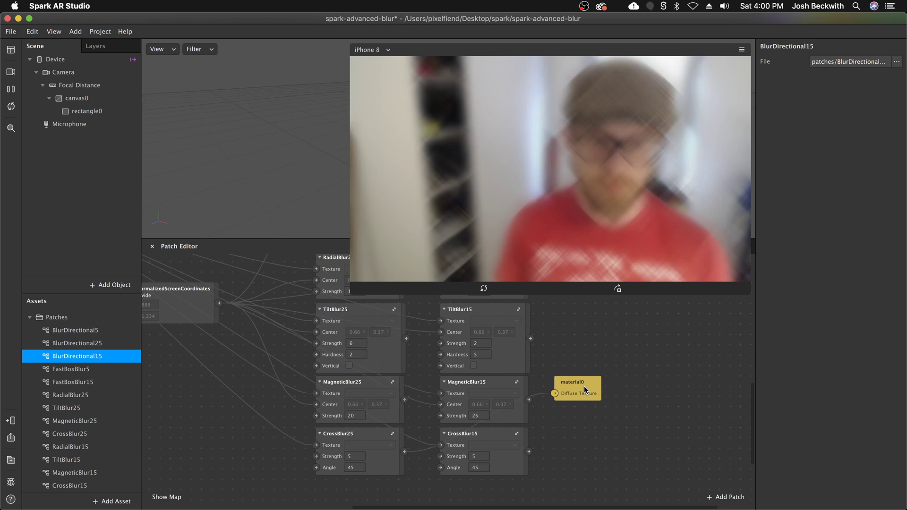
Step: Move material0 up the graph beside the Blend patch, and shift the CrossBlur25 next to the HighlightBooster group slightly upward
left_click_drag(584, 386, 603, 323)
scroll(224, 464, "up", 8)
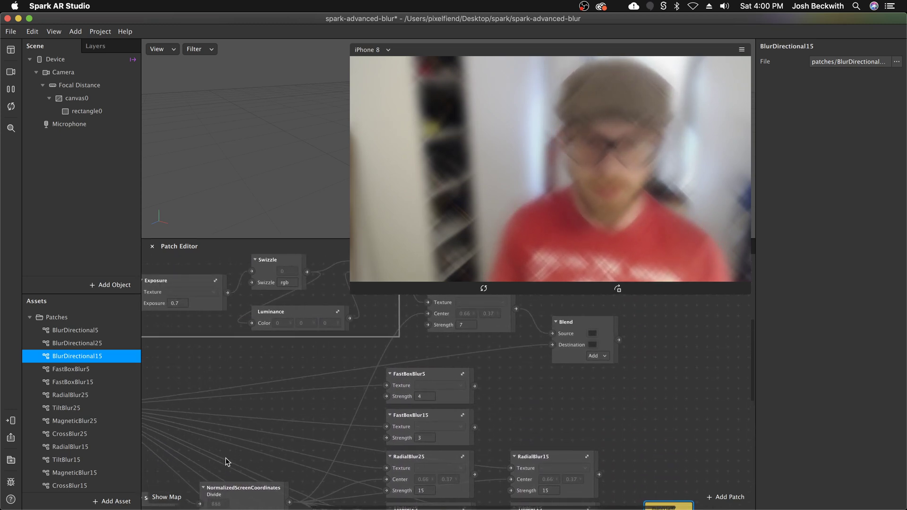
scroll(676, 440, "down", 9)
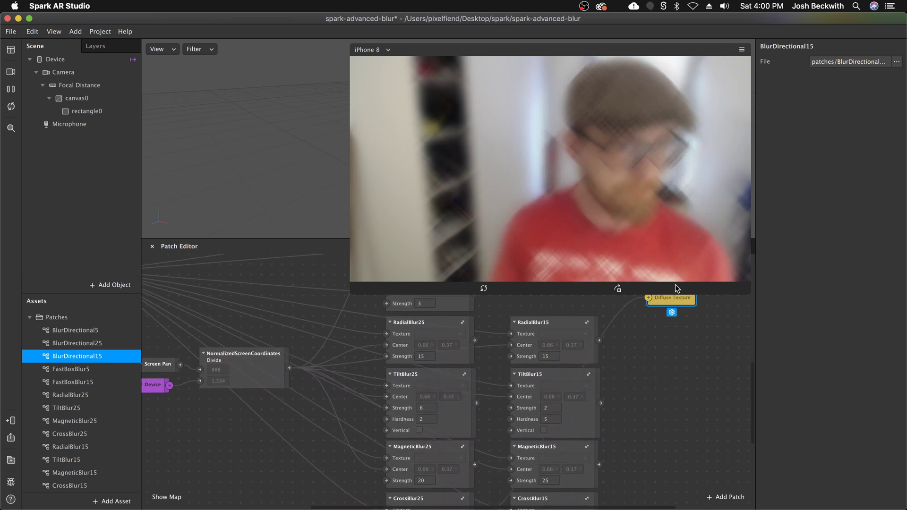
scroll(622, 420, "up", 8)
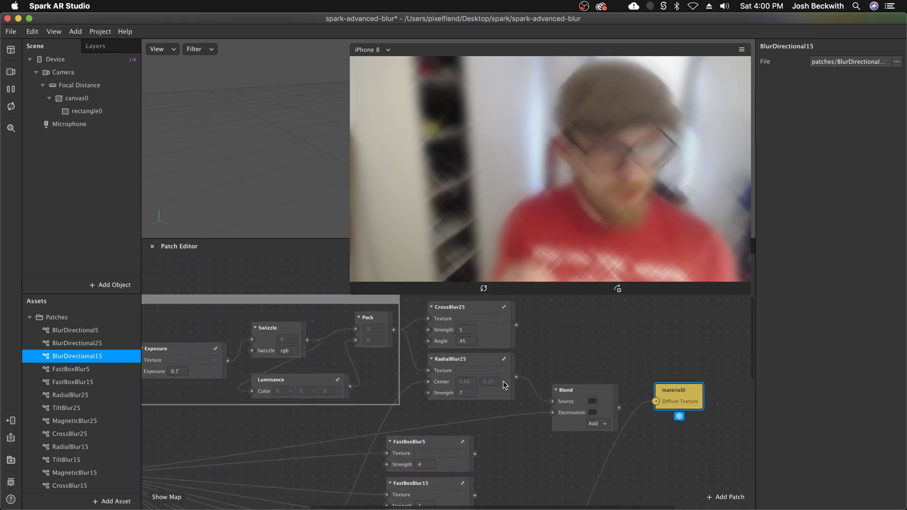
scroll(325, 376, "left", 10)
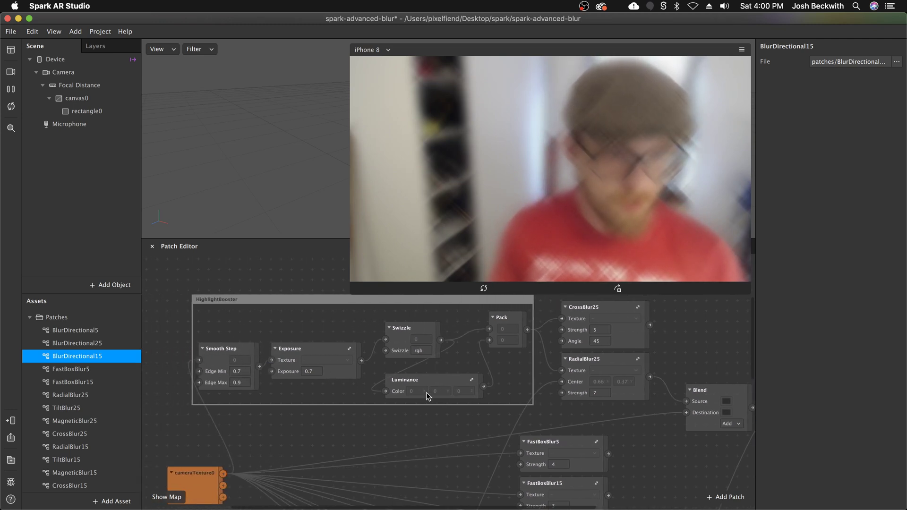
scroll(427, 399, "right", 5)
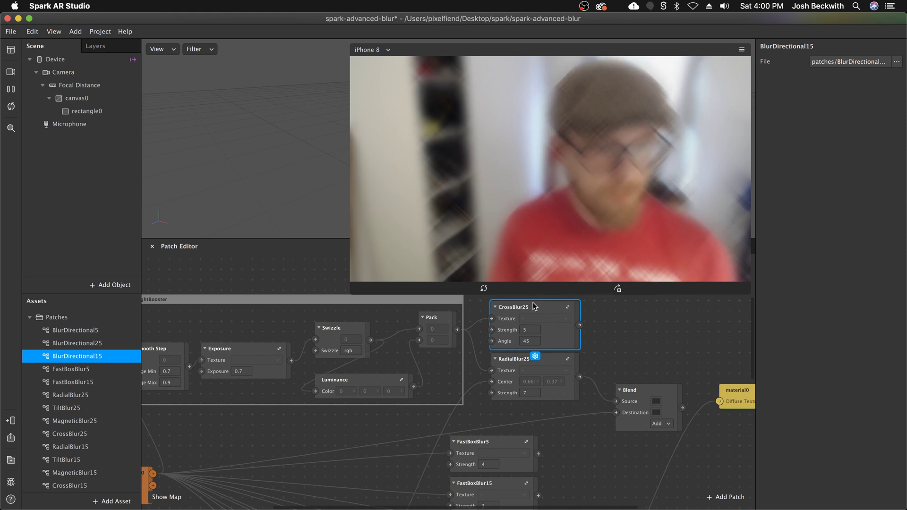
left_click_drag(533, 306, 533, 294)
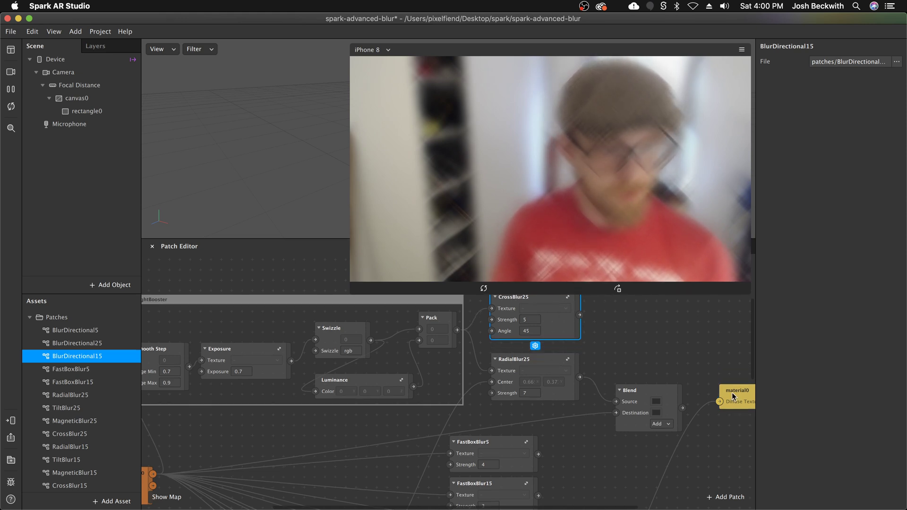
Step: Place material0 beside the upper CrossBlur25 and connect HighlightBooster's Smooth Step output to its Diffuse Texture
left_click_drag(732, 393, 718, 330)
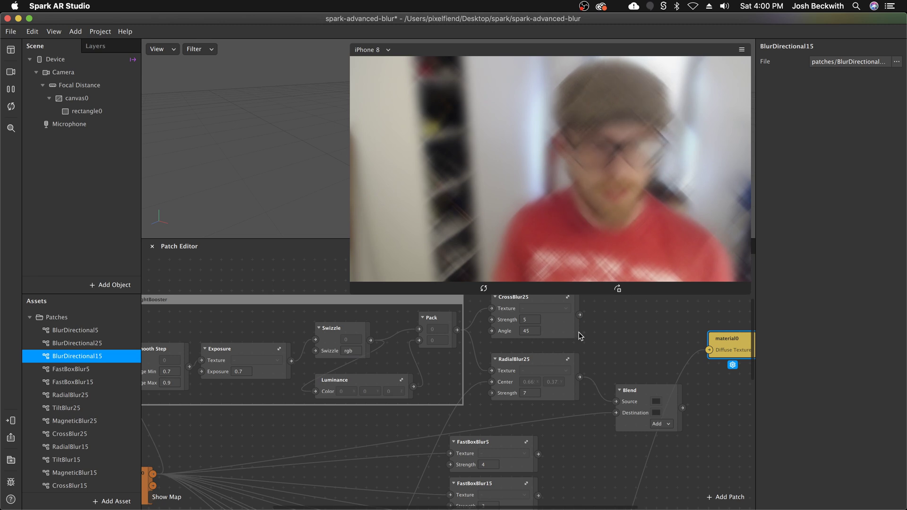
left_click_drag(628, 322, 615, 329)
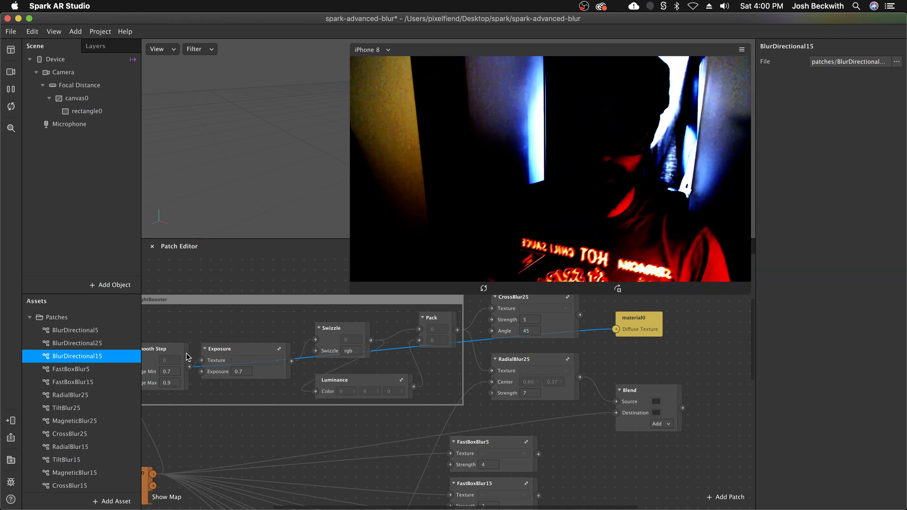
left_click(156, 349)
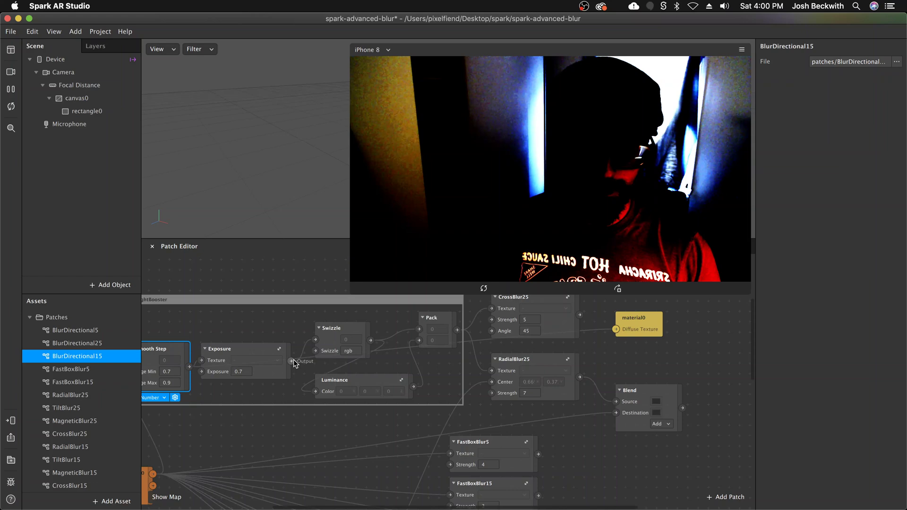
Step: Connect the Exposure output to material0's Diffuse Texture, and point out the Swizzle and Luminance patches in HighlightBooster
left_click_drag(291, 361, 616, 327)
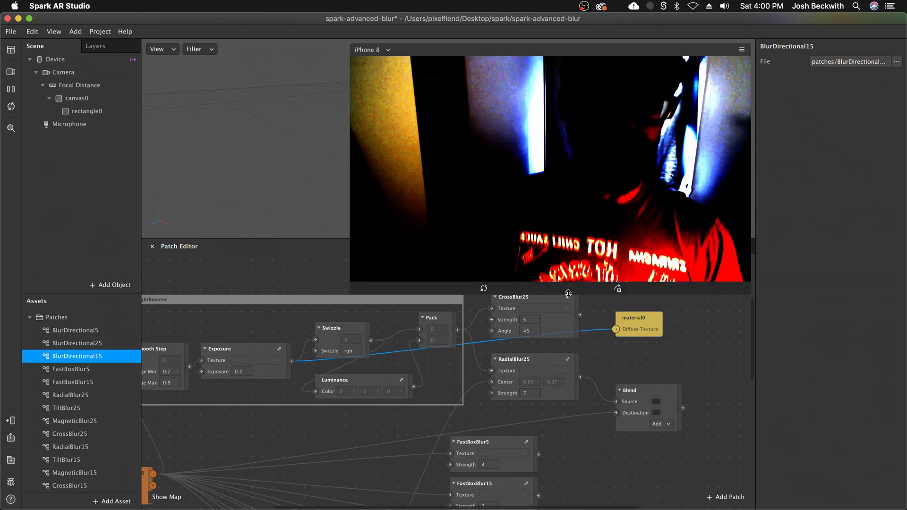
left_click(342, 332)
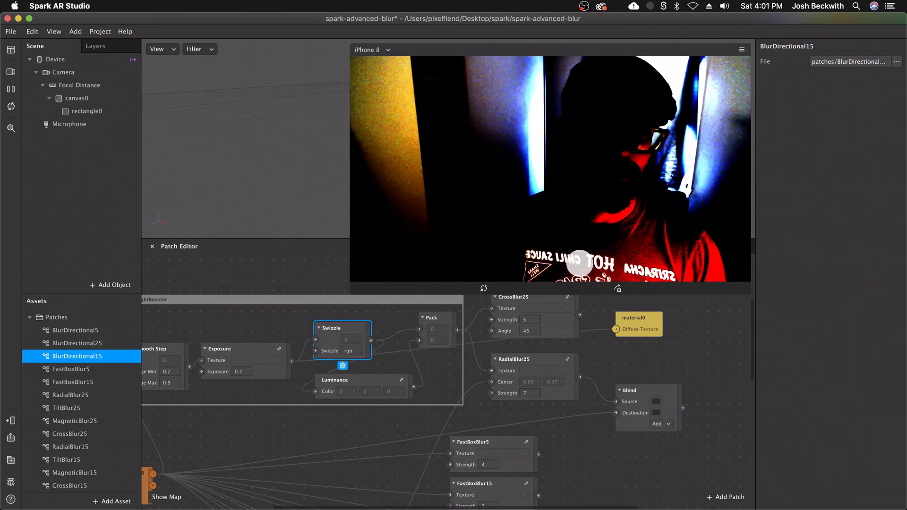
left_click(395, 376)
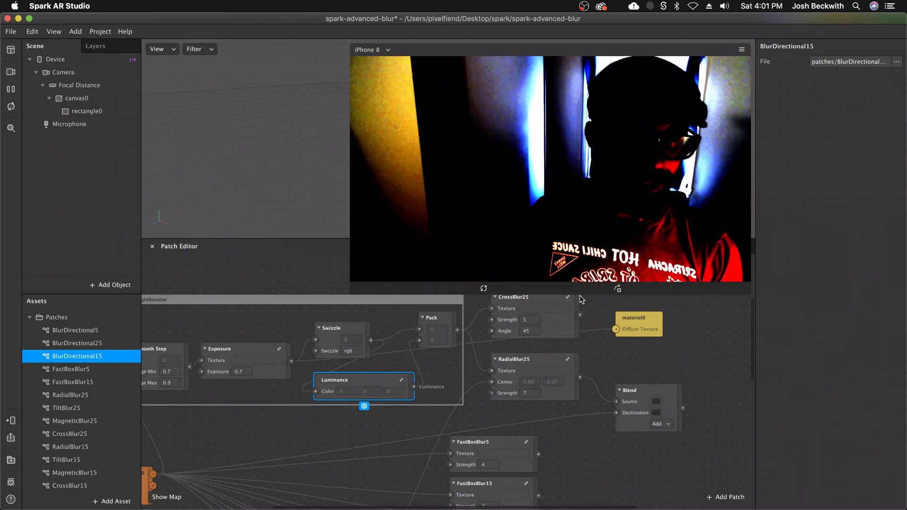
Step: Connect HighlightBooster's Pack output to material0's Diffuse Texture
left_click(534, 304)
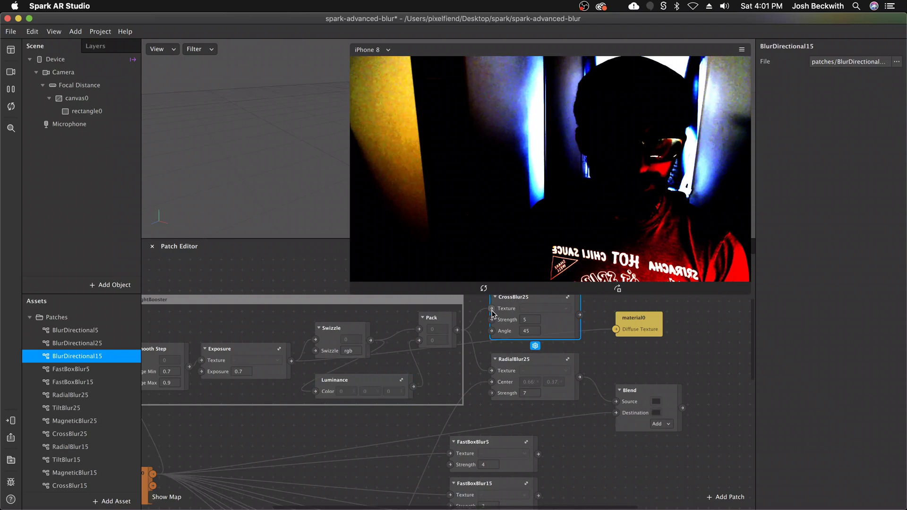
left_click_drag(457, 330, 616, 329)
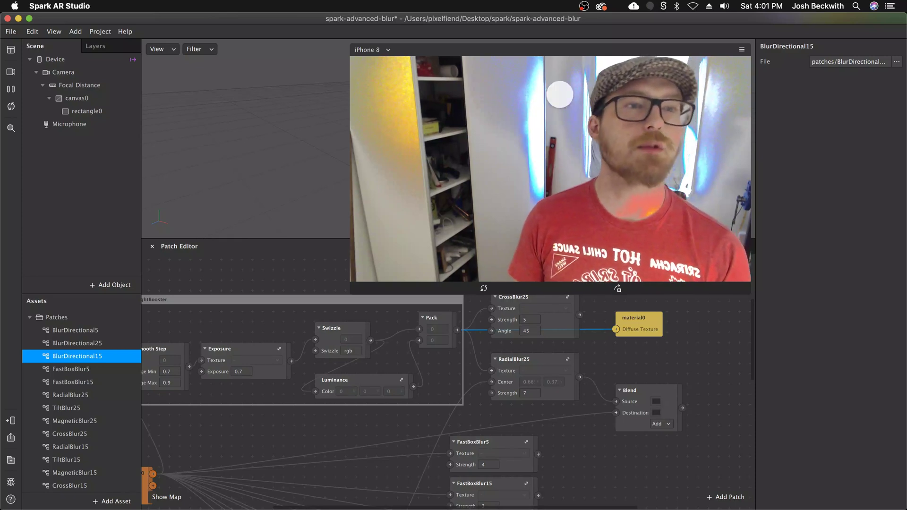
scroll(610, 357, "up", 3)
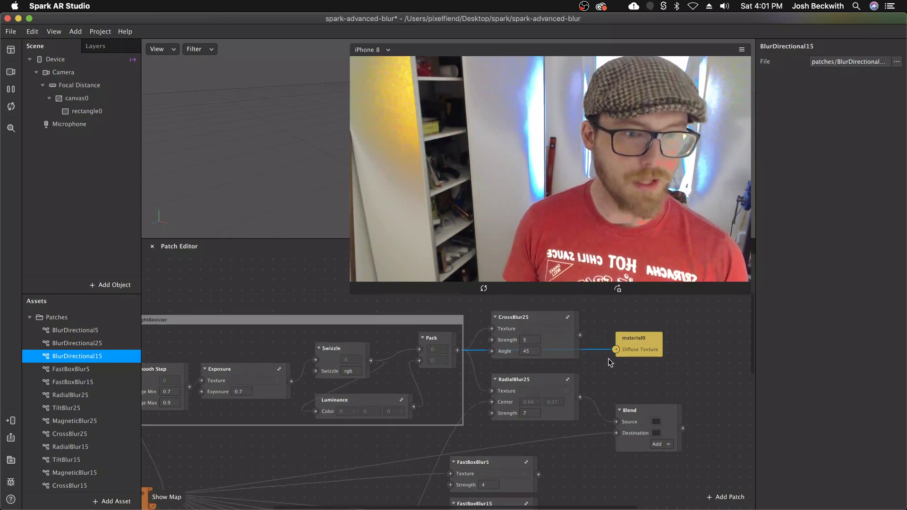
scroll(578, 386, "down", 3)
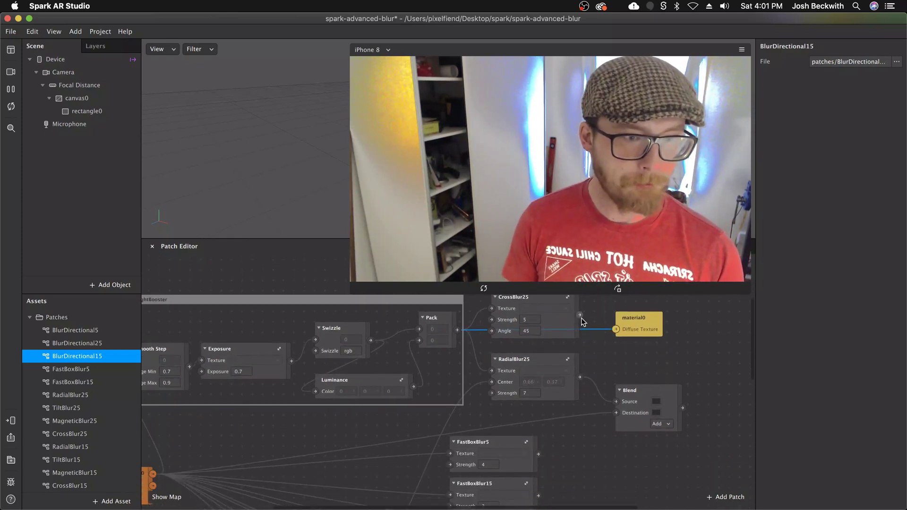
Step: Connect the output of the CrossBlur25 beside HighlightBooster to material0's Diffuse Texture and to the Blend patch's Source
left_click_drag(580, 315, 616, 330)
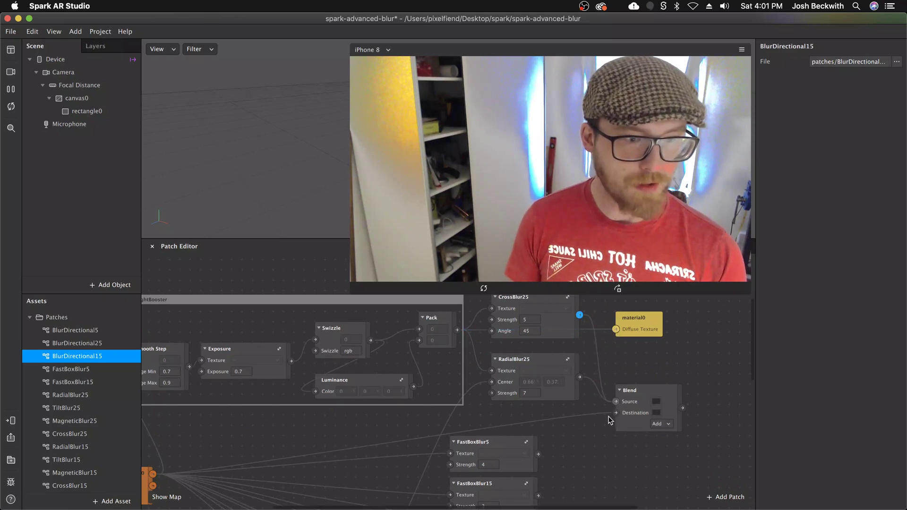
left_click_drag(609, 420, 616, 401)
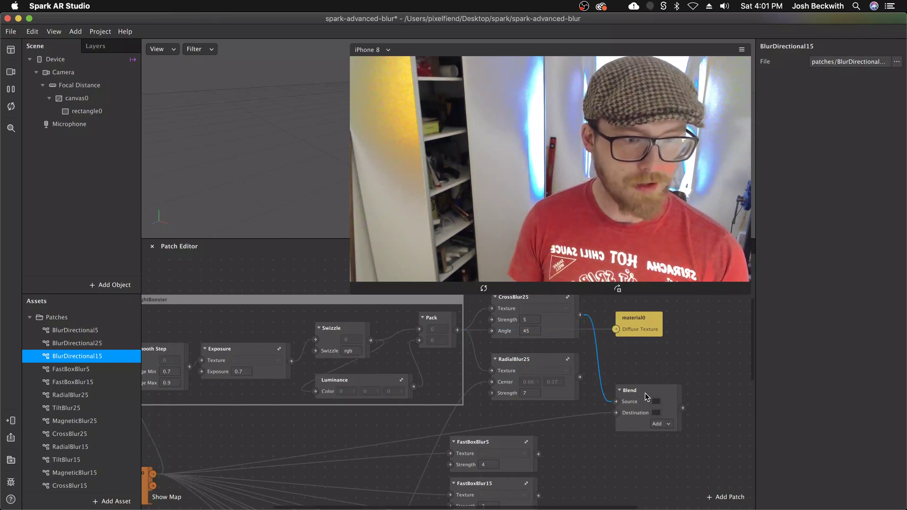
Step: Move material0 farther right, past the Blend patch, and connect the Blend output to its Diffuse Texture
left_click(654, 424)
left_click(480, 426)
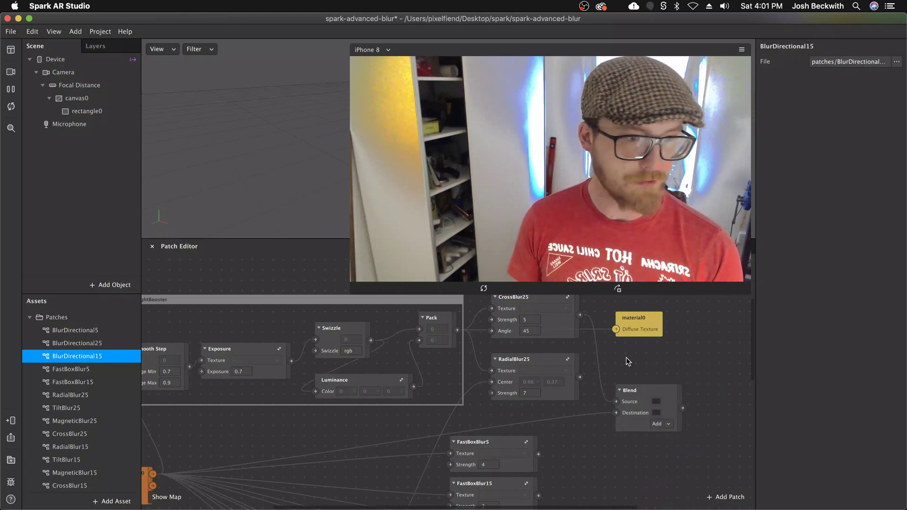
left_click_drag(651, 323, 689, 330)
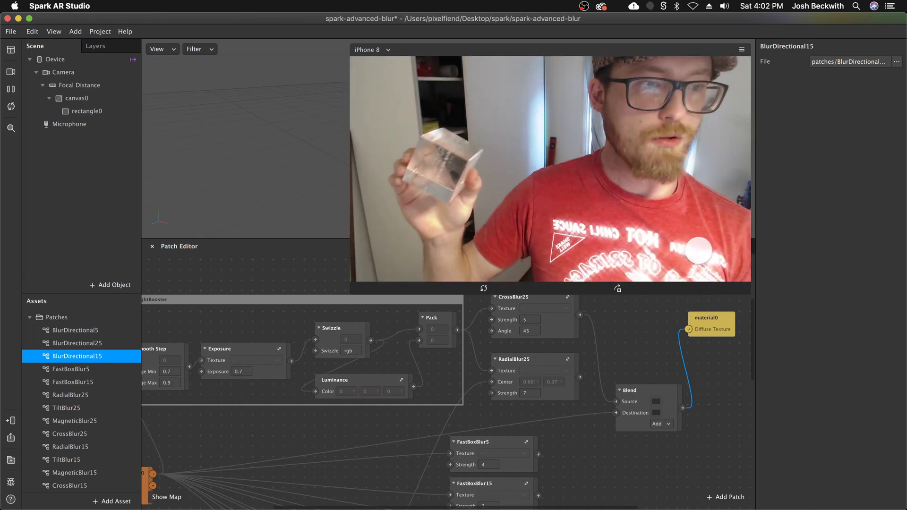
Step: Set HighlightBooster's Exposure to 1.7, and route the adjacent RadialBlur25 through Blend's Source into material0's Diffuse Texture
left_click(240, 375)
type("1.7")
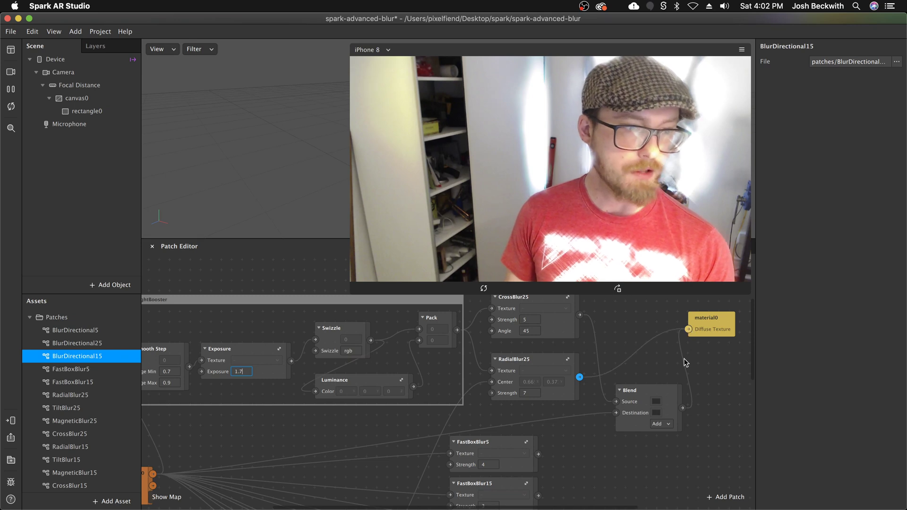
left_click(633, 352)
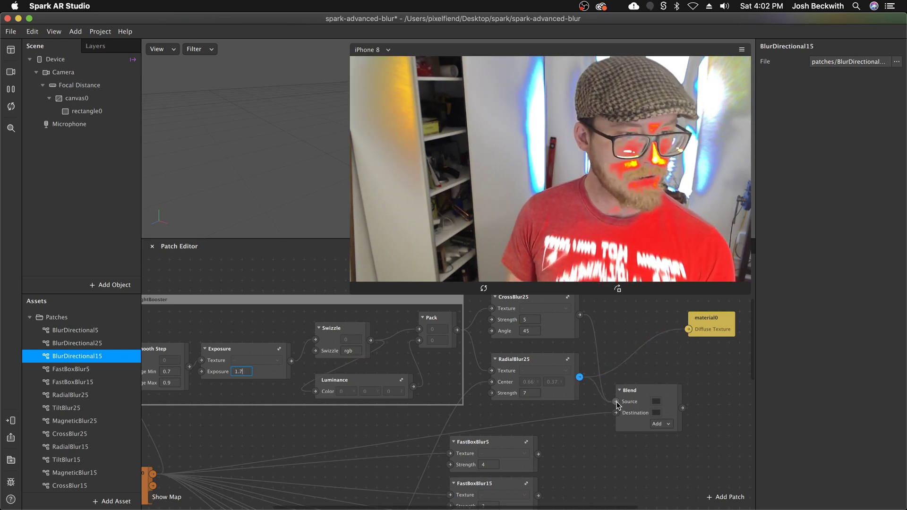
left_click_drag(689, 359, 688, 329)
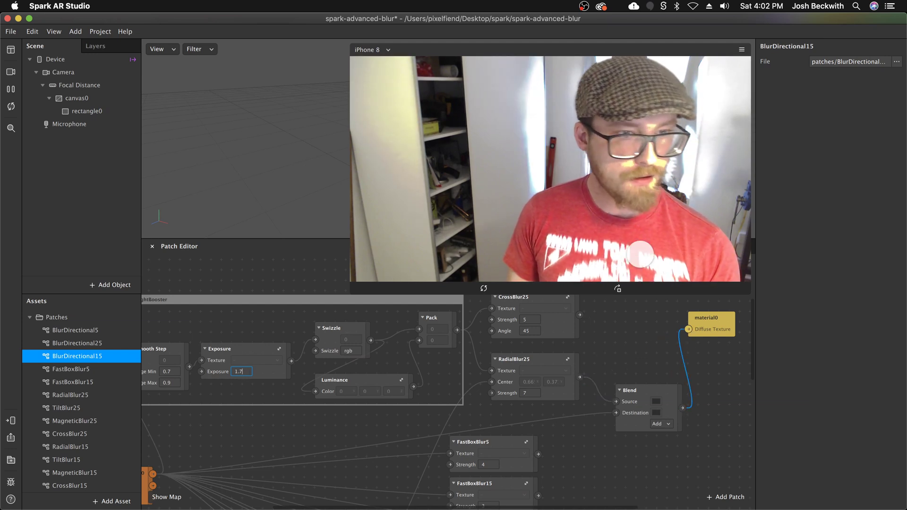
Step: Change the Blend patch's blending mode to Screen
left_click(667, 425)
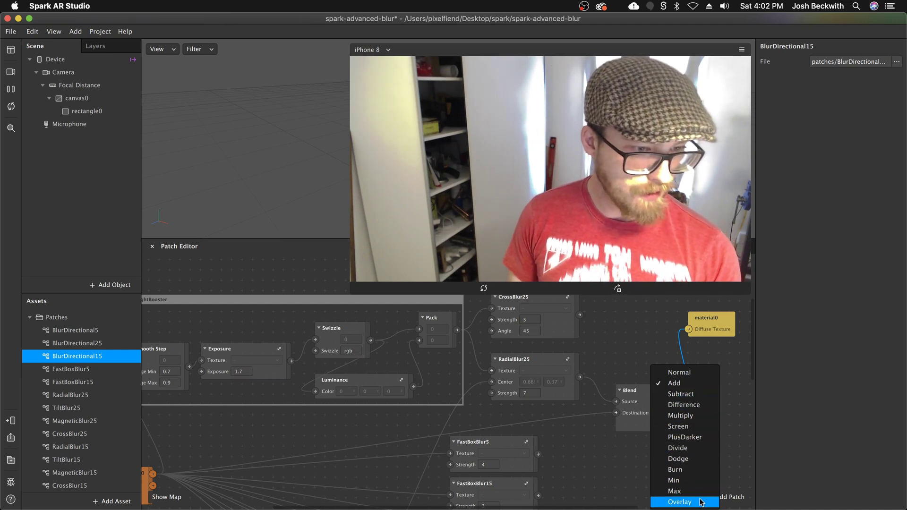
scroll(753, 418, "up", 2)
left_click(753, 418)
scroll(713, 443, "down", 12)
scroll(712, 443, "up", 8)
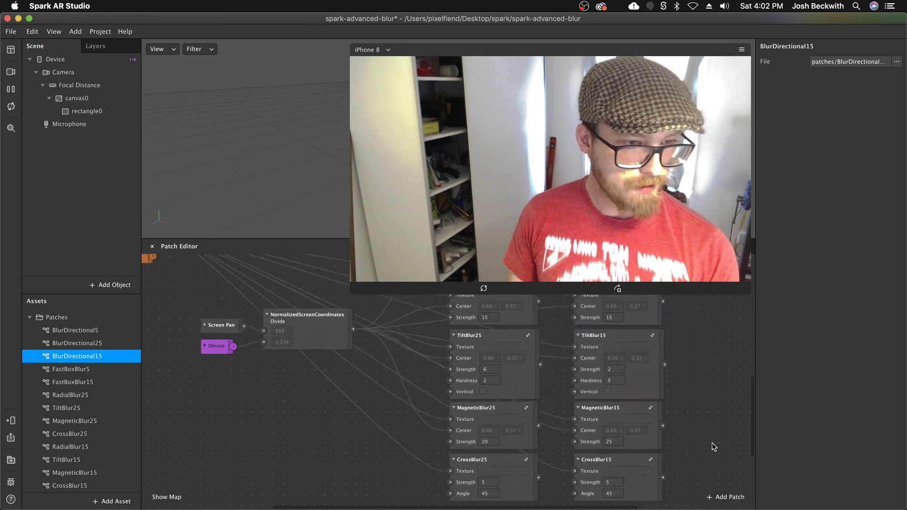
scroll(712, 443, "up", 1)
left_click(658, 384)
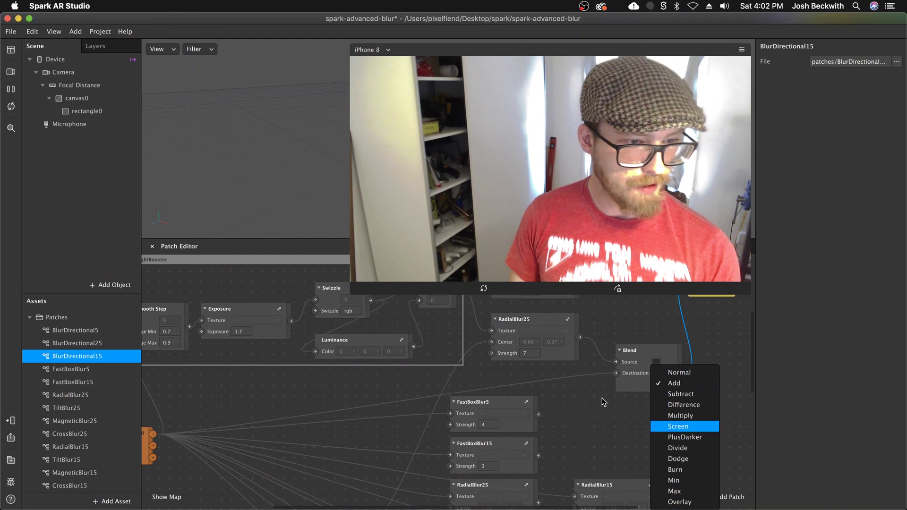
key("Return")
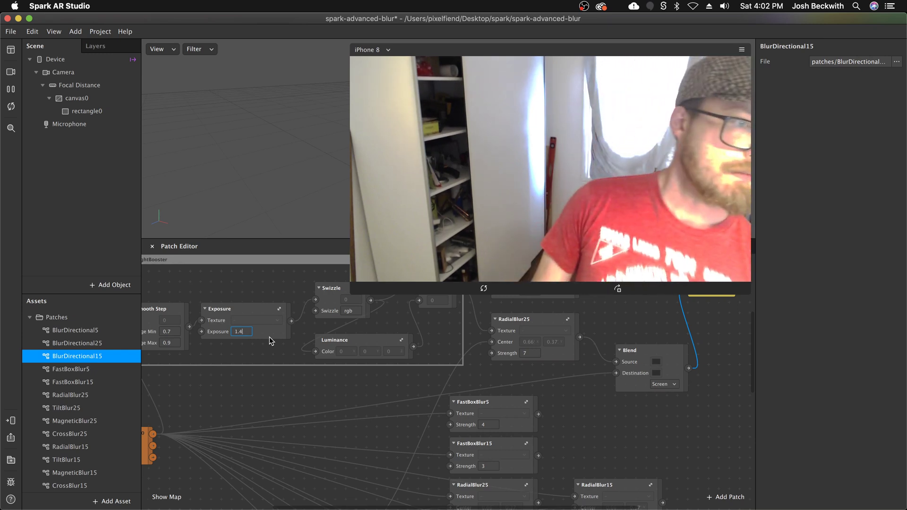
Step: Set the Exposure value in the HighlightBooster group to 1.4
key("BackSpace")
type("4")
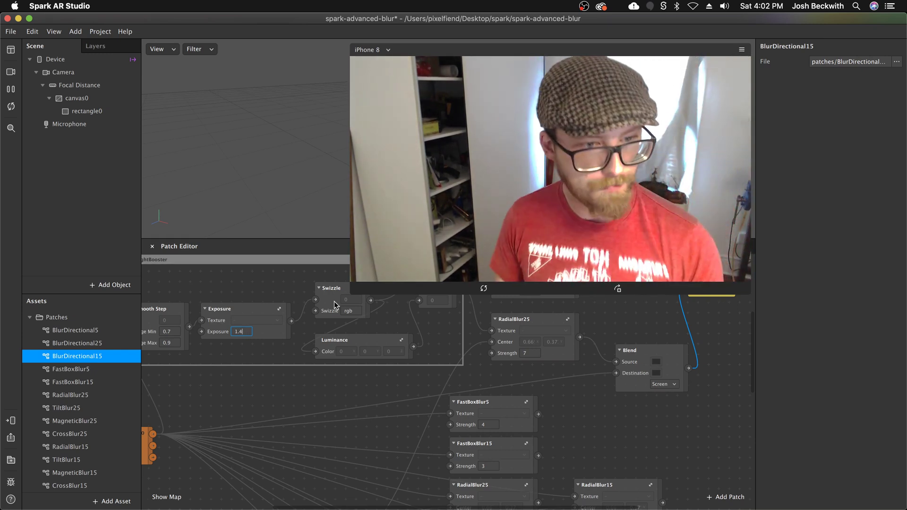
left_click(652, 296)
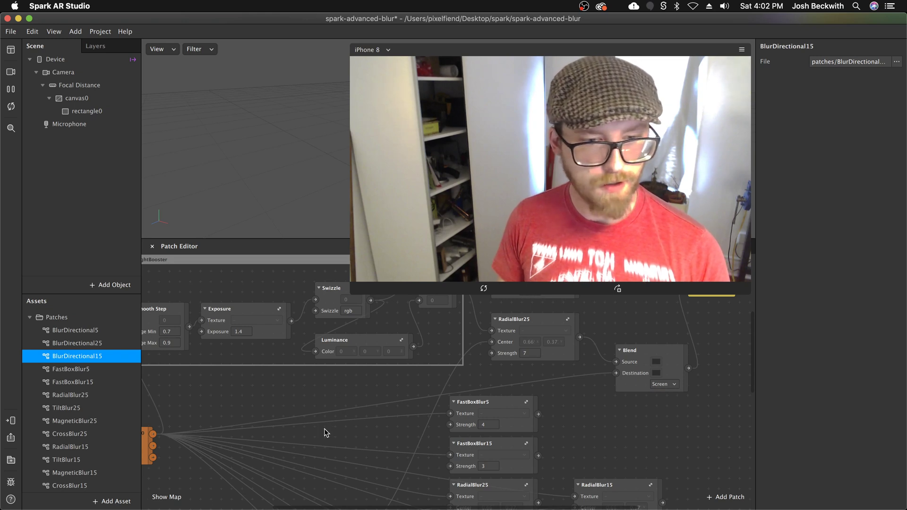
scroll(324, 429, "up", 5)
scroll(324, 429, "left", 5)
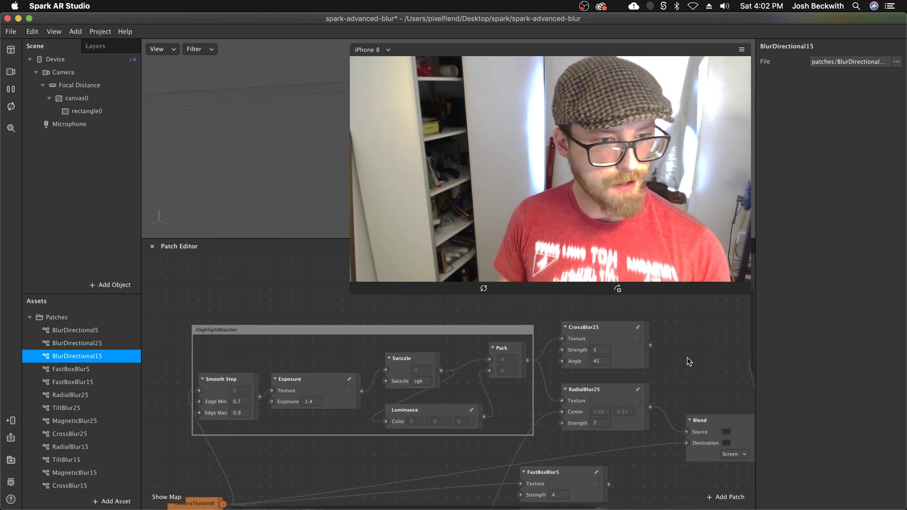
scroll(656, 416, "right", 5)
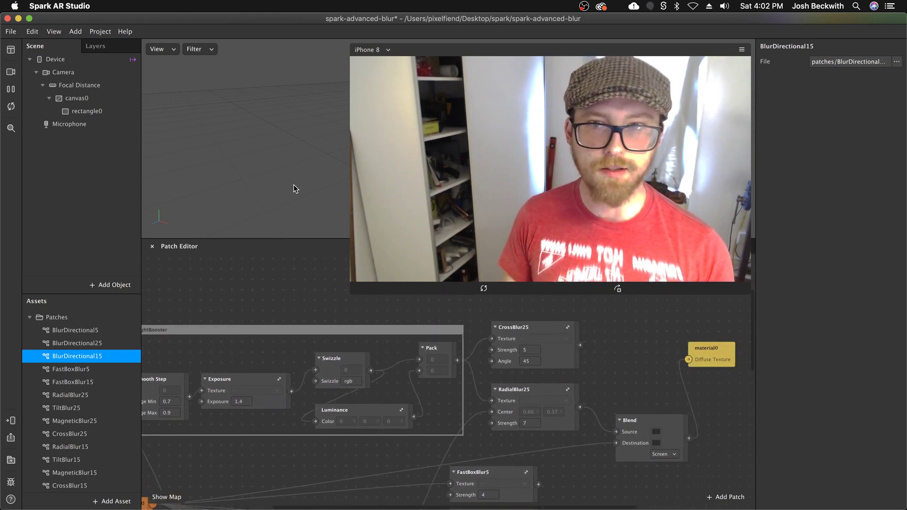